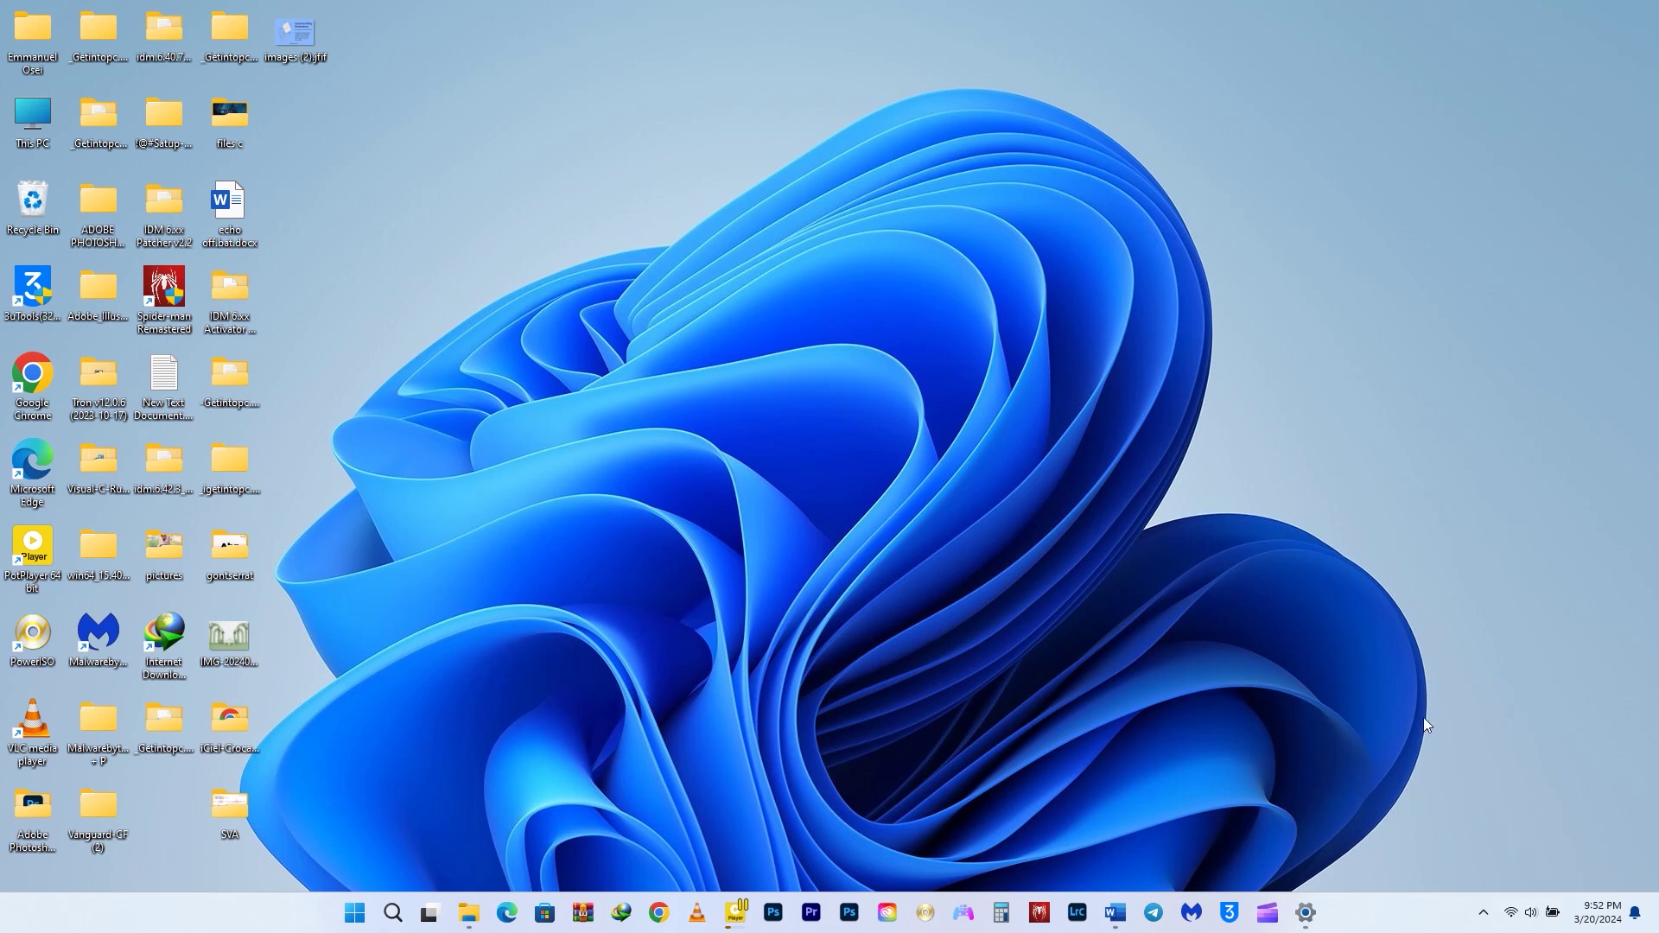
- Set the taskbar alignment to Left in the taskbar behaviors settings
right_click(1448, 924)
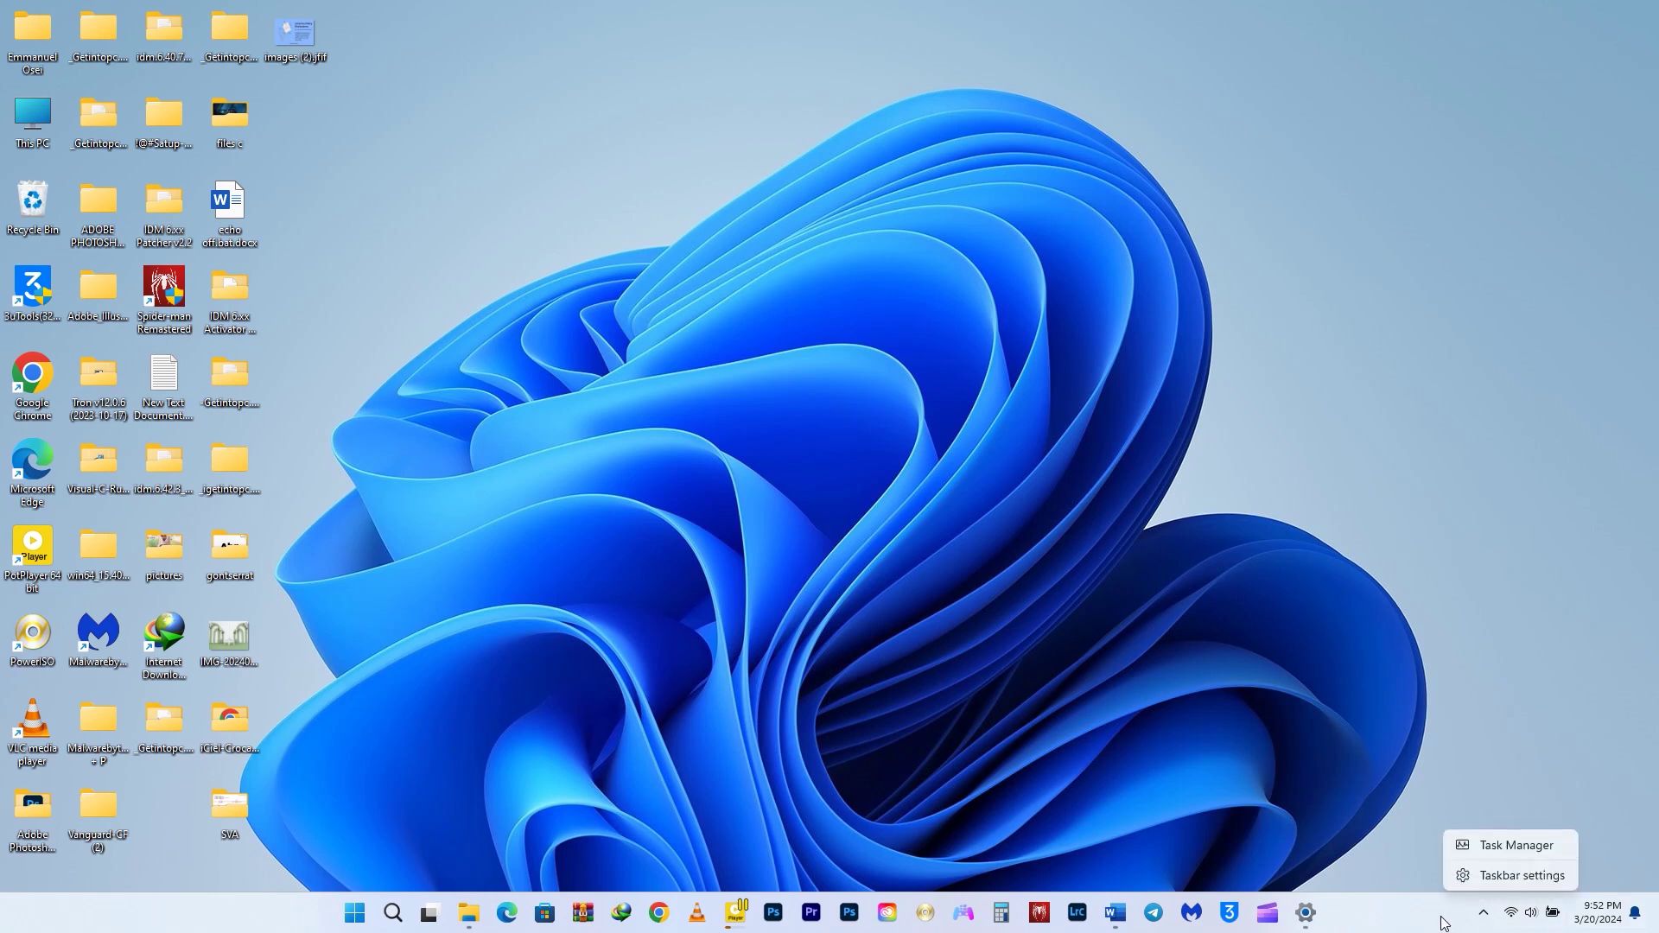
click(1490, 878)
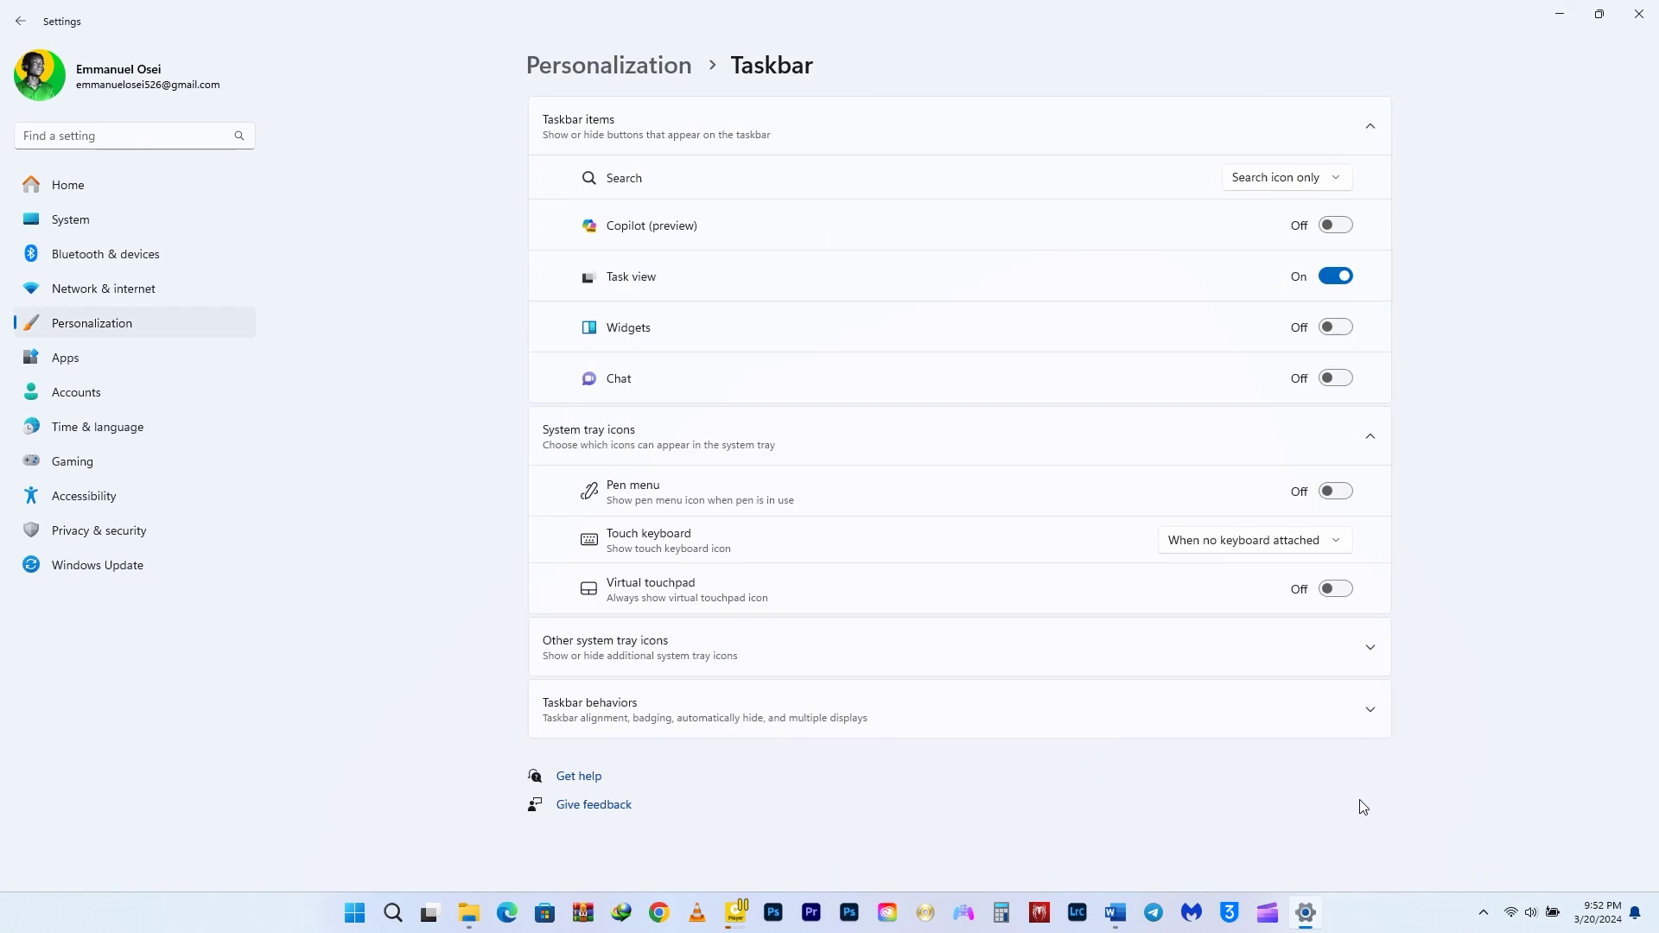
click(1063, 718)
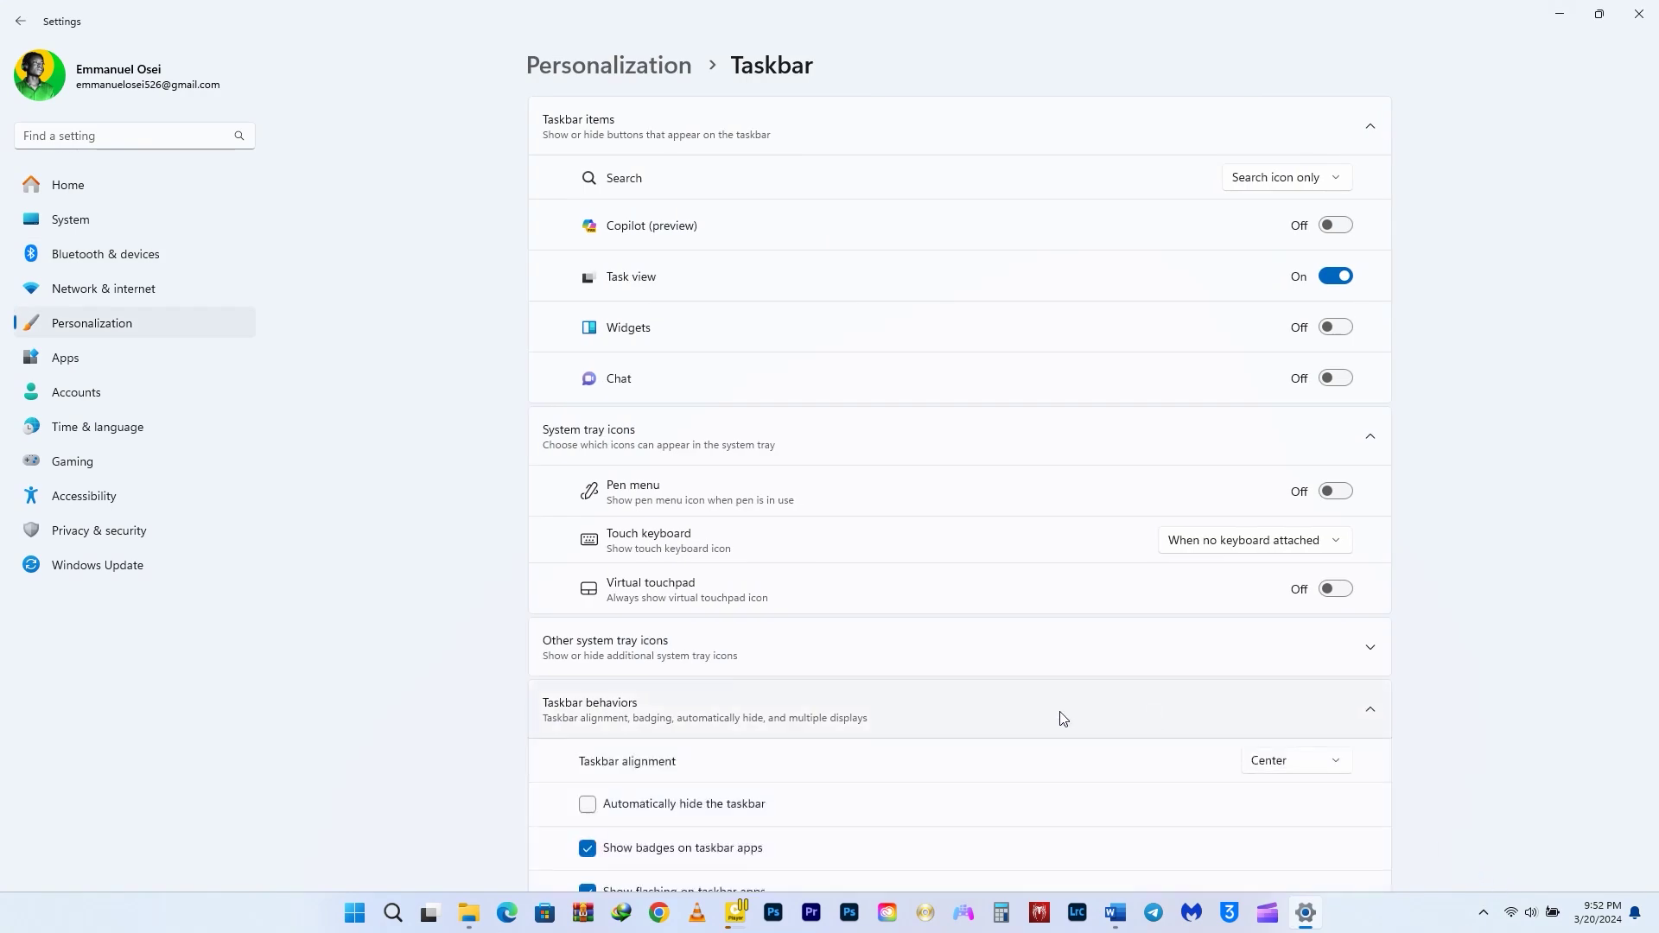
scroll(1063, 718, down, 4)
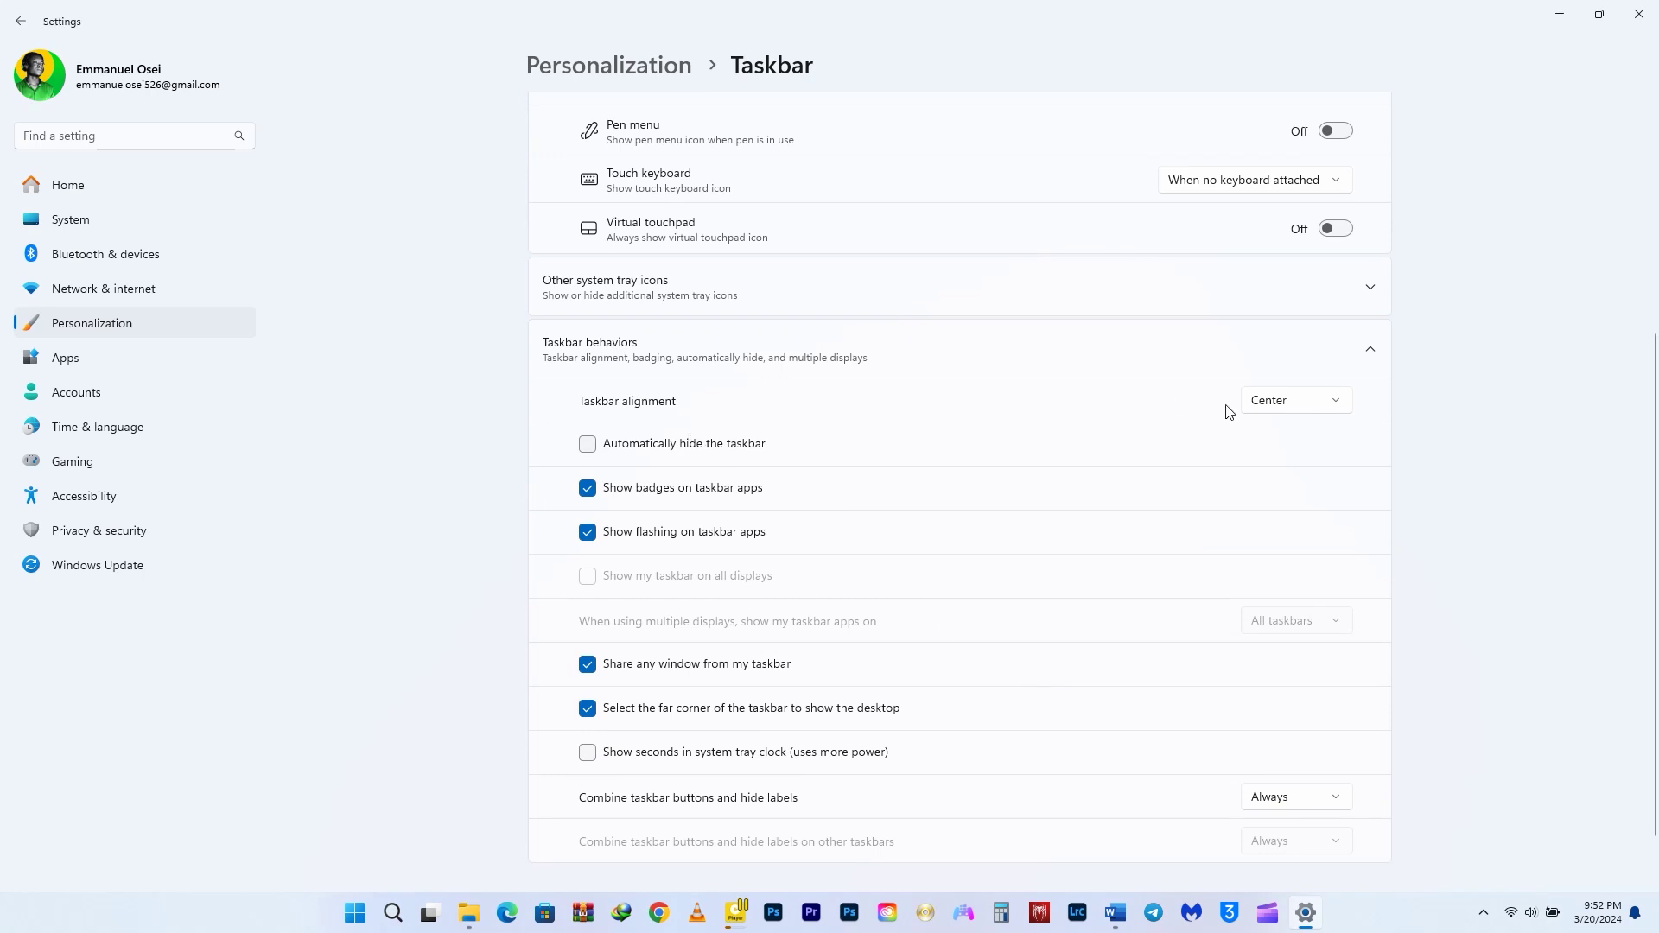
click(1267, 409)
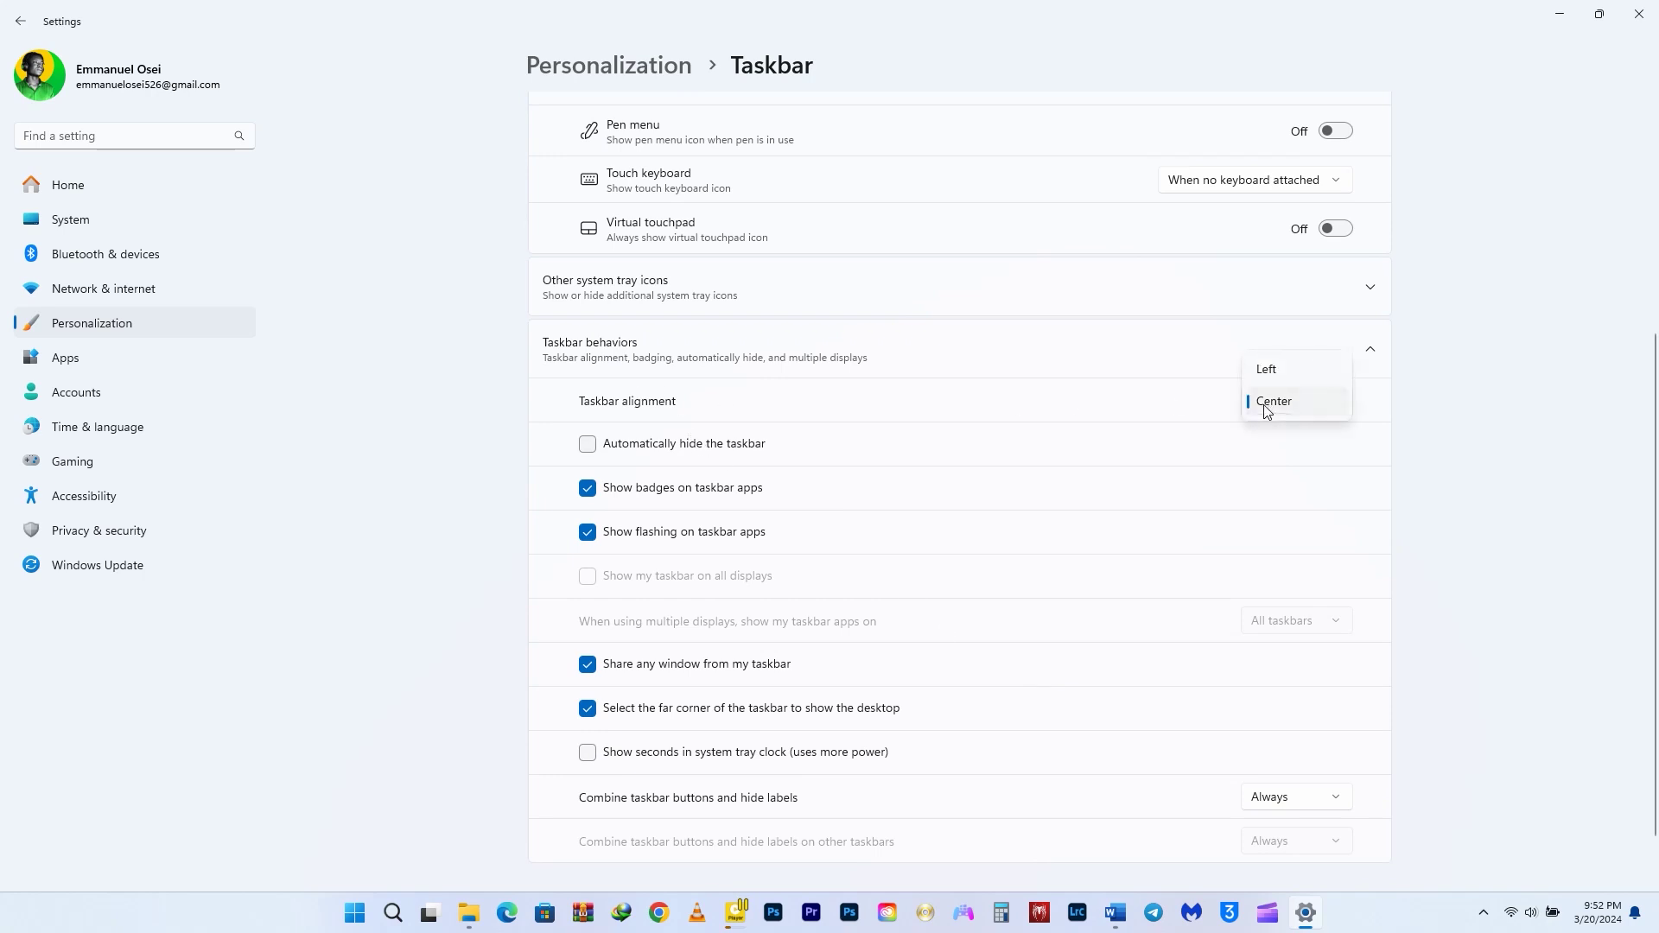
click(1286, 381)
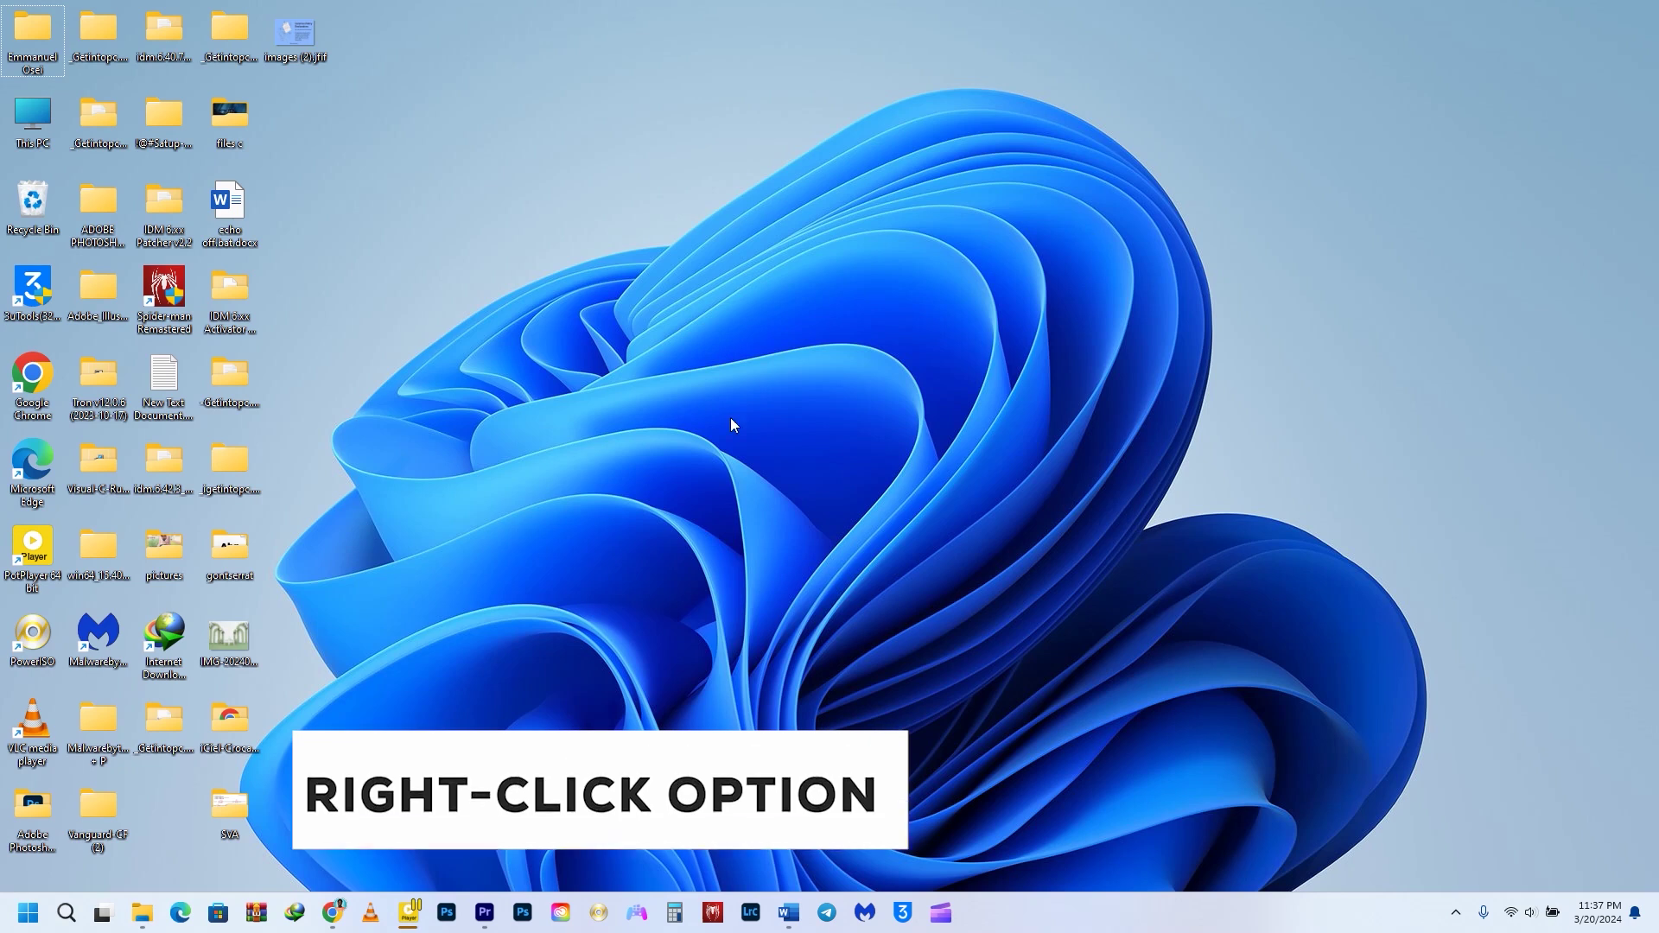
- Bring up the hdr folder and show the full set of context options for suarez.jpg
mouse_move(138, 928)
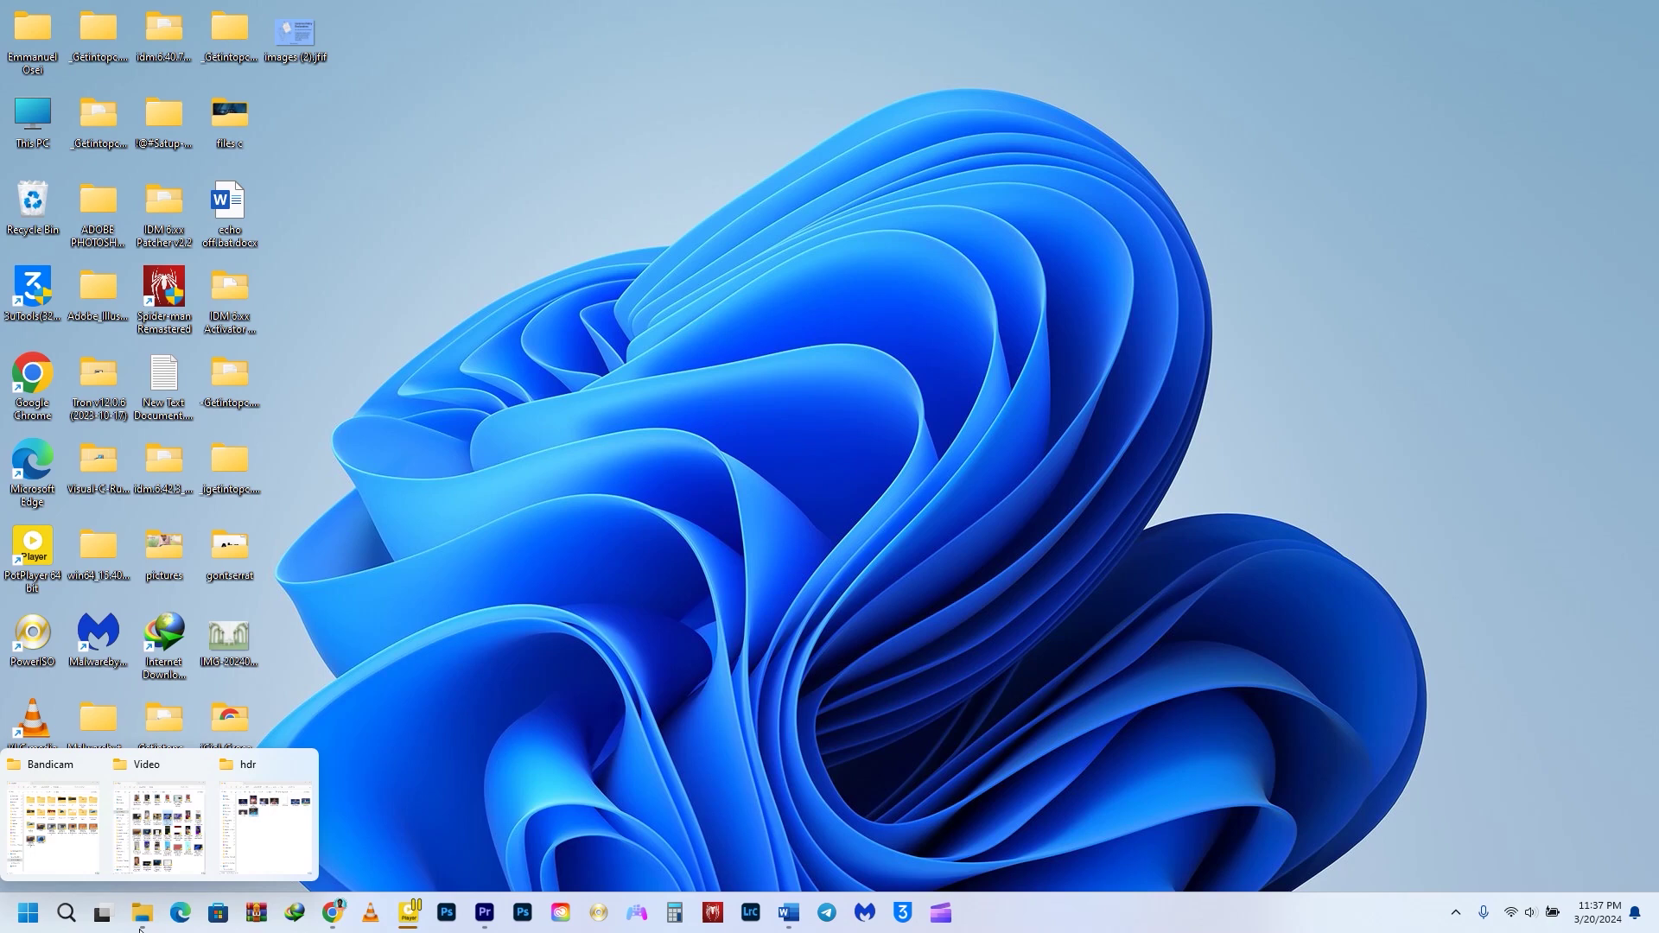
click(288, 830)
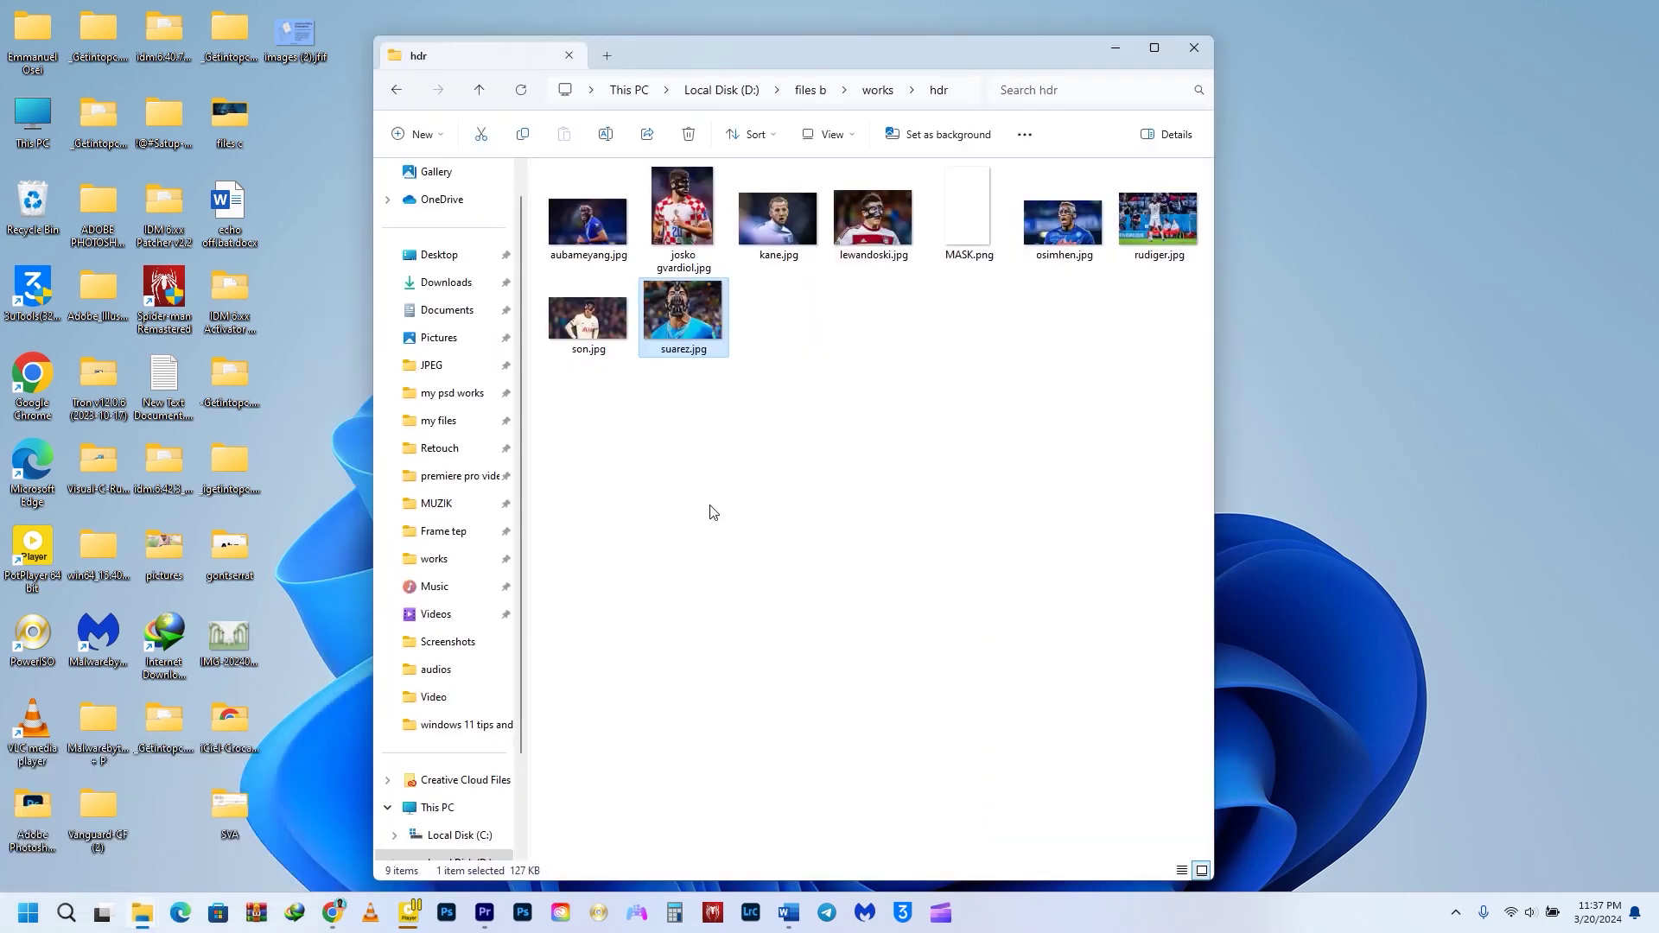
right_click(724, 297)
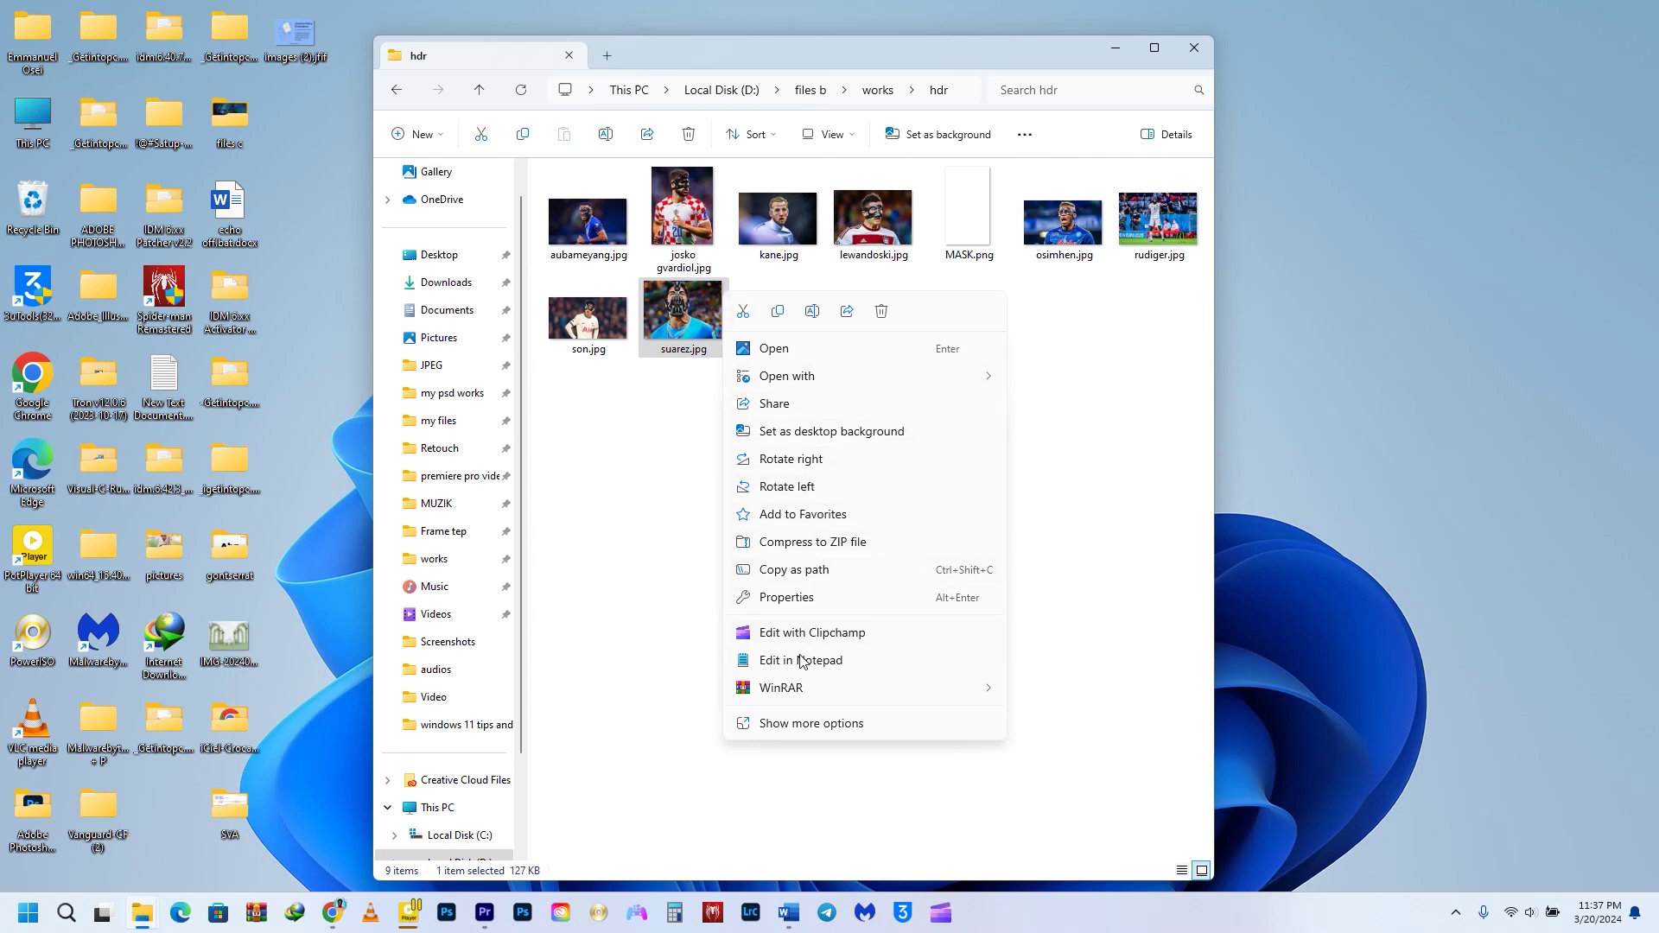
click(785, 729)
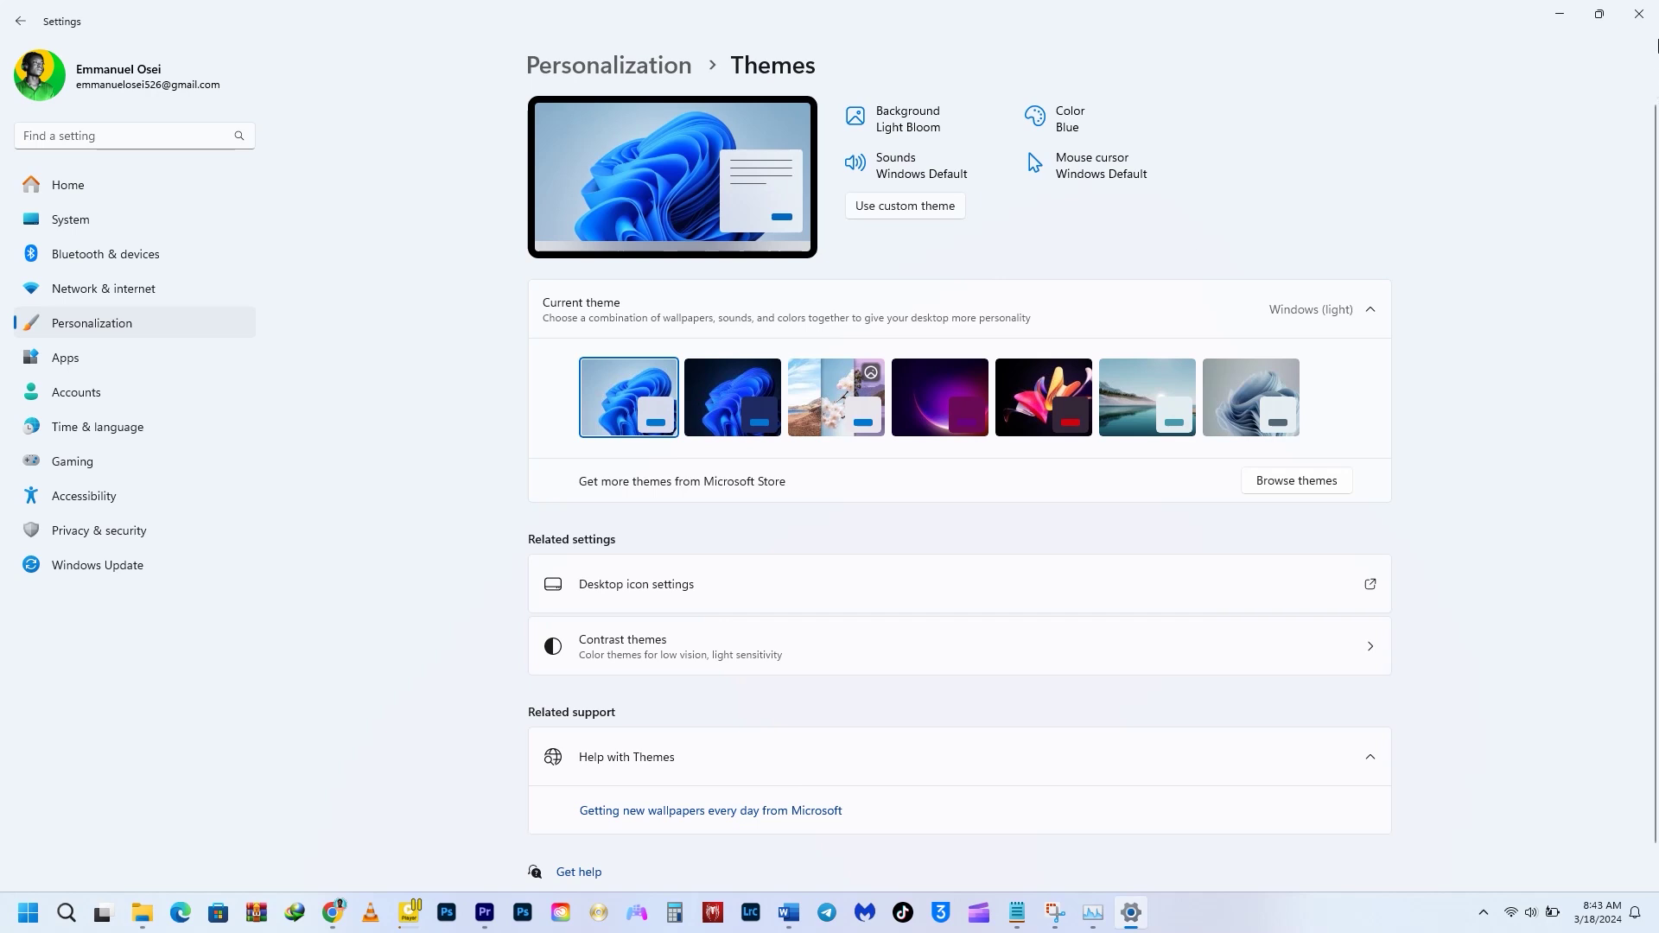
- Go to the Themes settings under Personalization and browse the themes offered in Microsoft Store
click(1642, 12)
click(151, 332)
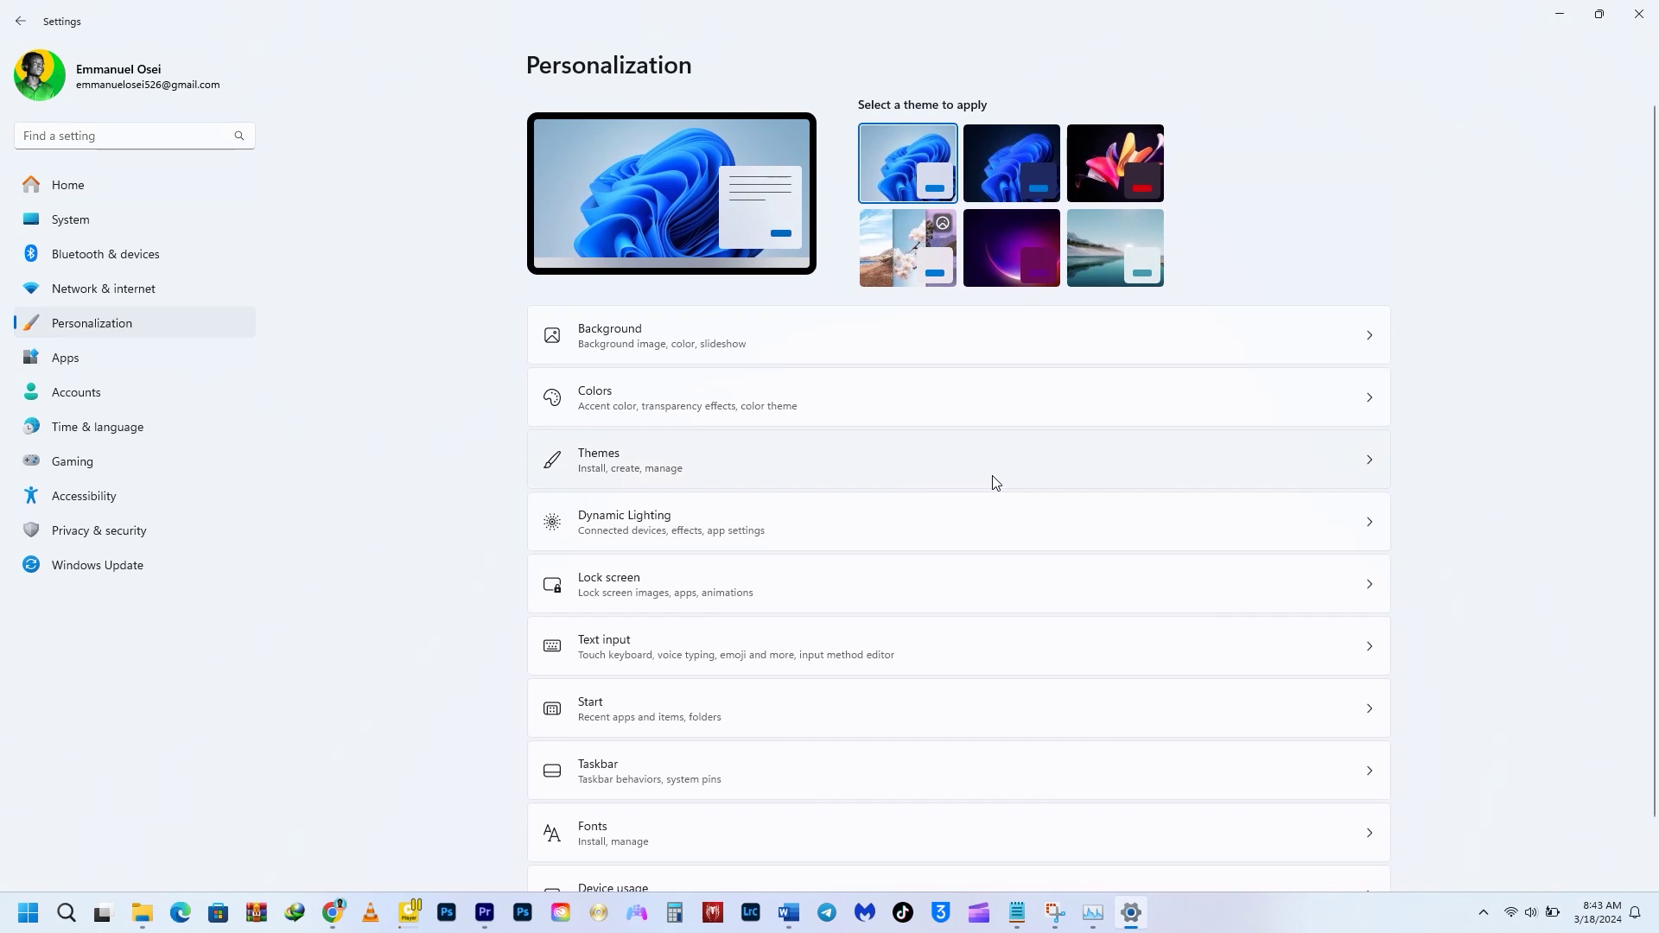
click(994, 480)
click(1310, 482)
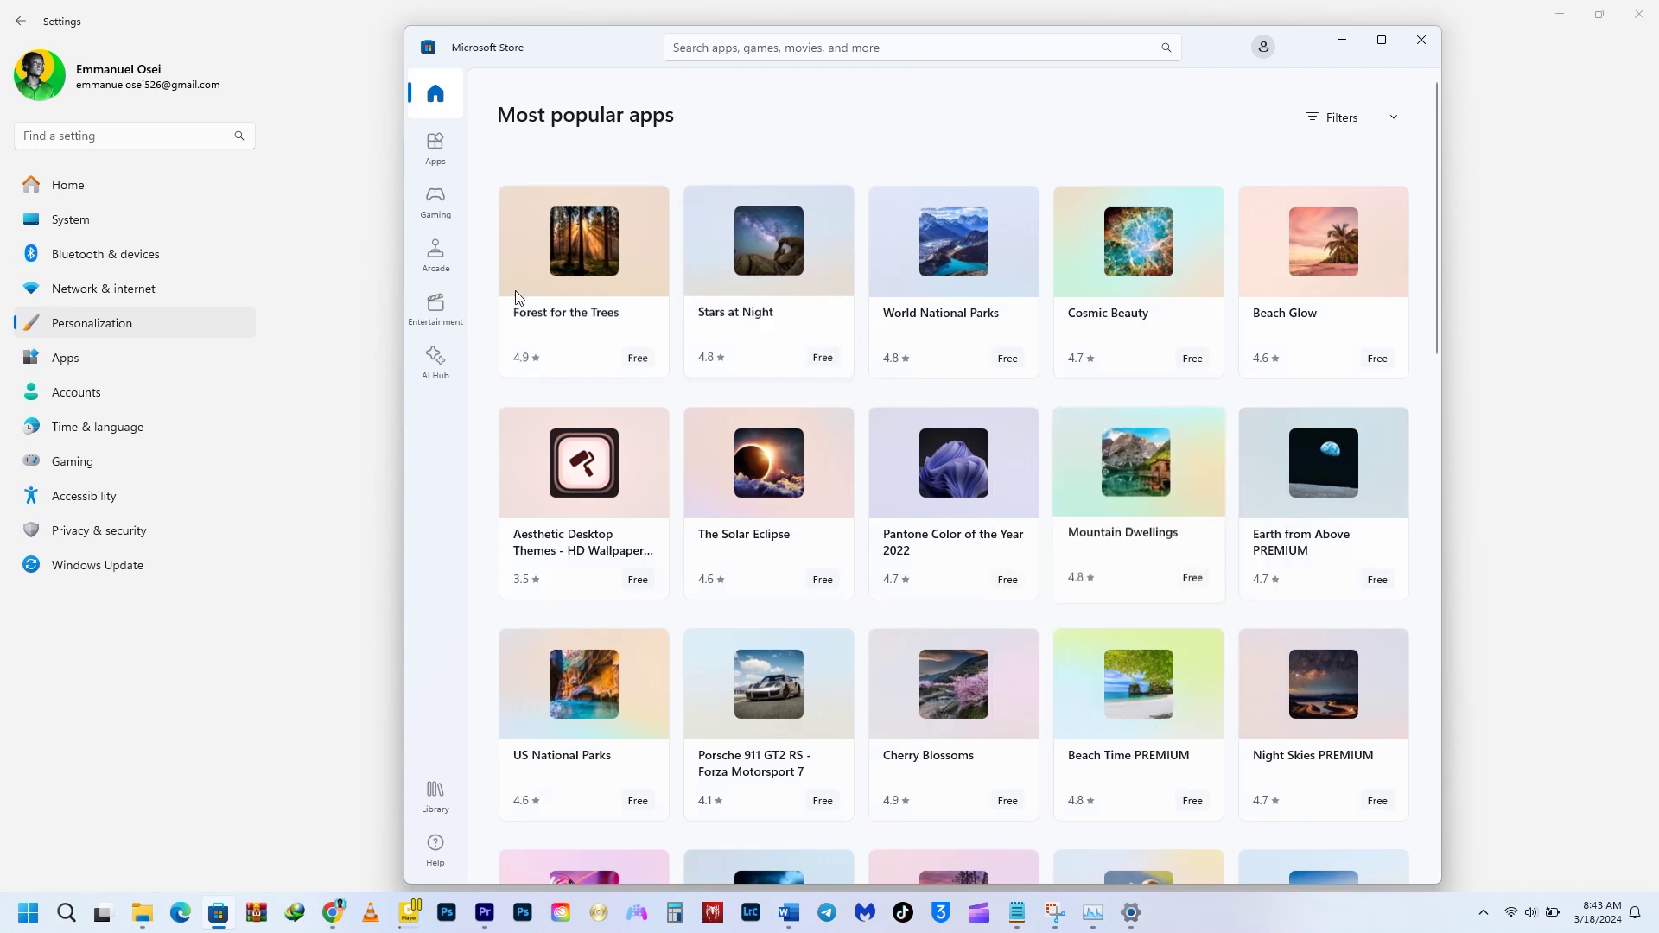
scroll(963, 497, down, 3)
scroll(962, 506, up, 3)
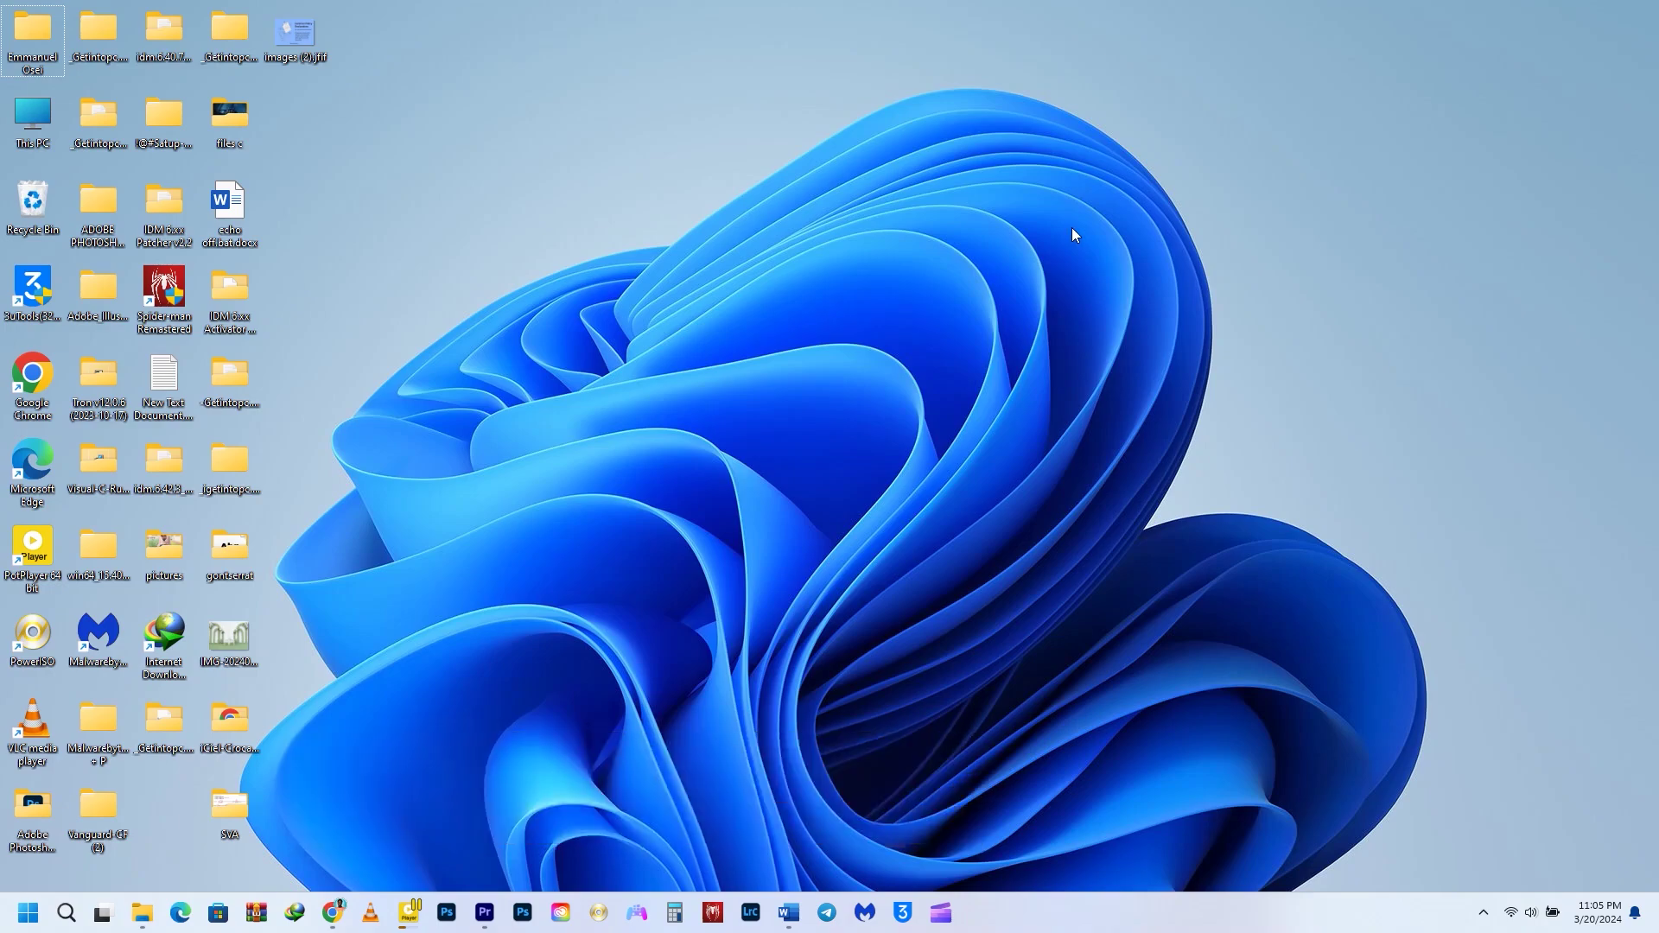
- Open the Widgets board, look through its widgets and news feed, and close it
key(super+w)
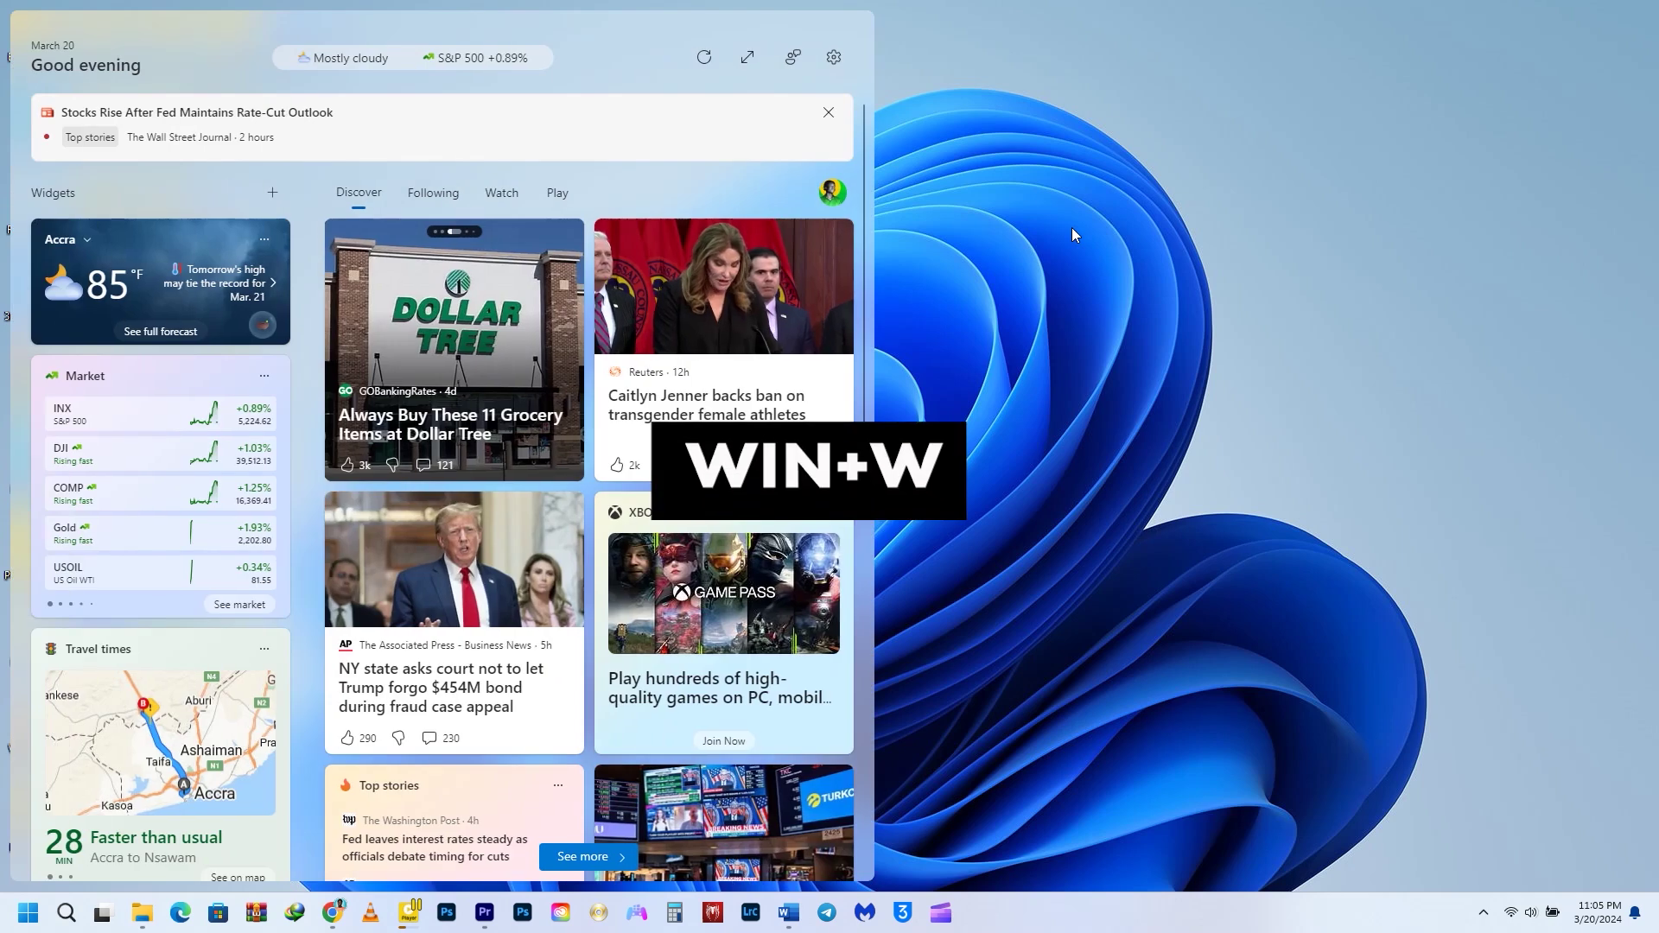
scroll(355, 533, down, 3)
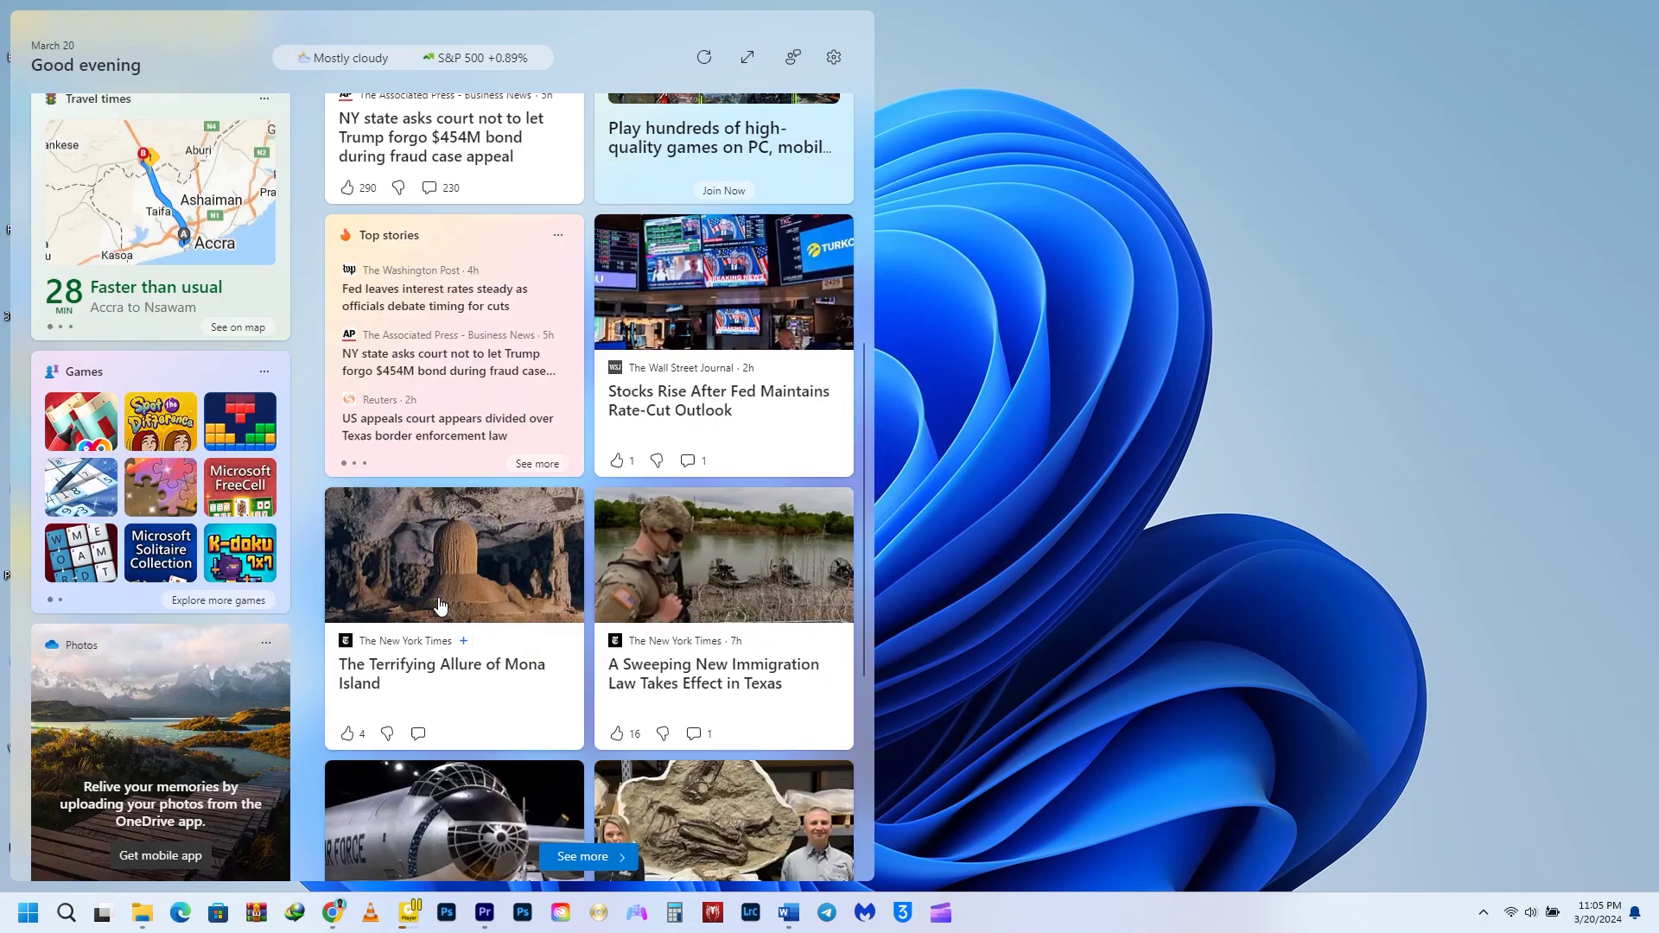
scroll(657, 432, up, 3)
click(1269, 293)
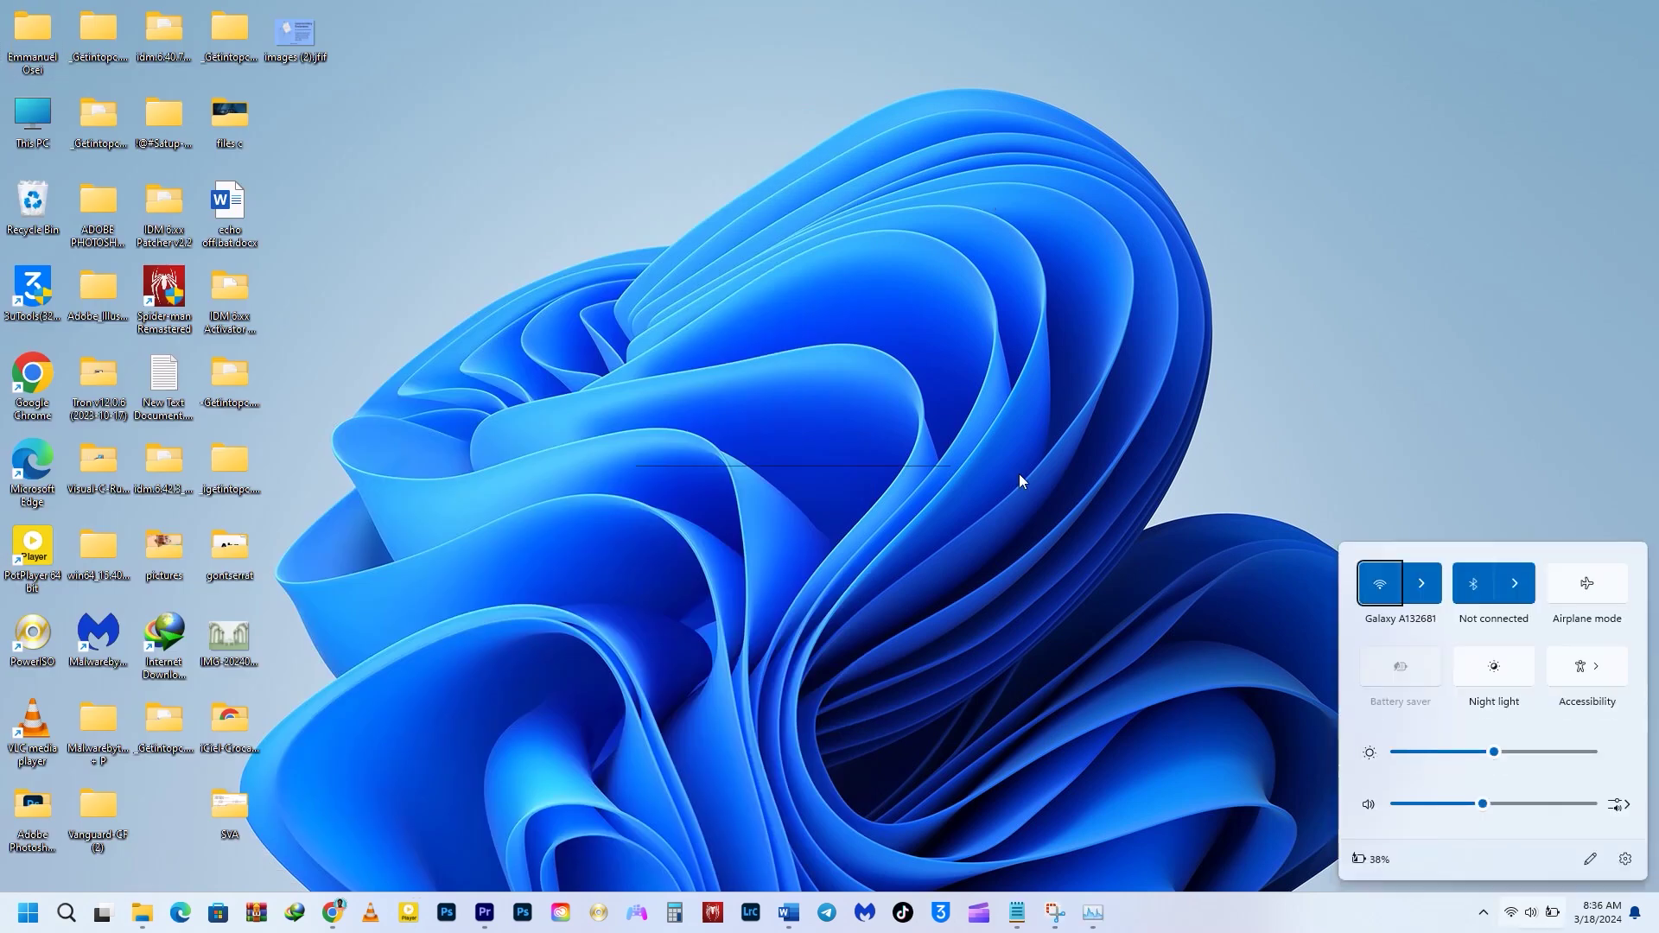
- Try the brightness control and raise the volume slightly in quick settings, and close the flyout
mouse_move(1501, 744)
mouse_down()
mouse_move(1567, 743)
mouse_move(1534, 746)
mouse_up()
drag(1498, 805, 1503, 803)
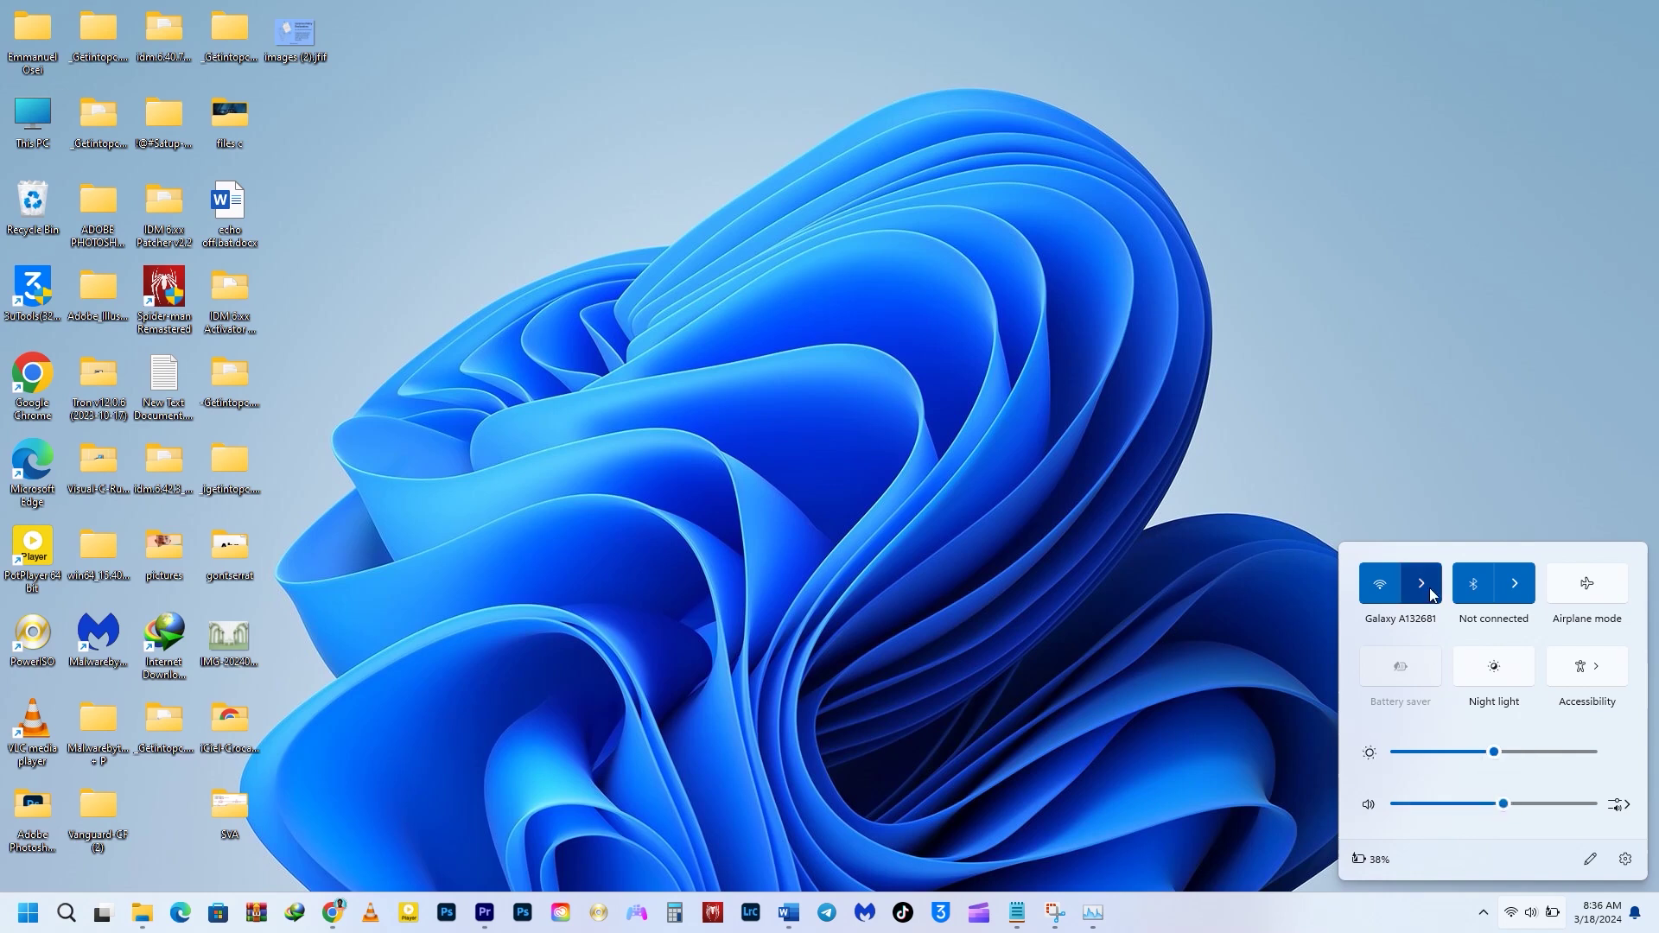
click(1149, 545)
- Open the notification center with the calendar and look through the notifications
key(super+n)
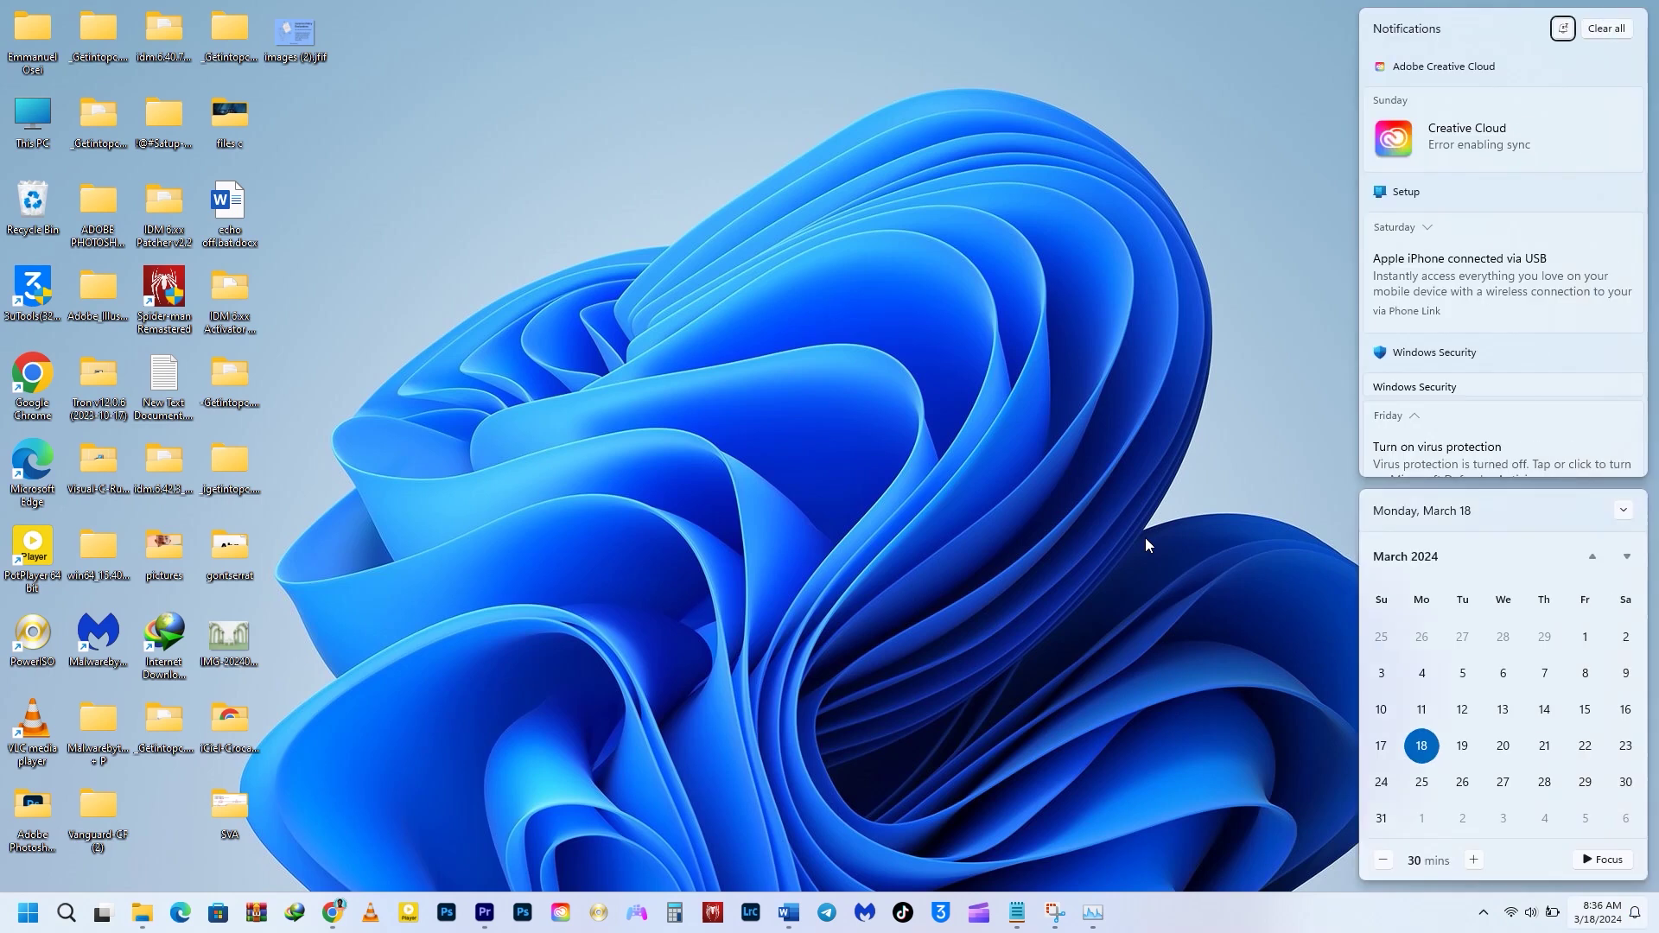
scroll(1461, 287, down, 1)
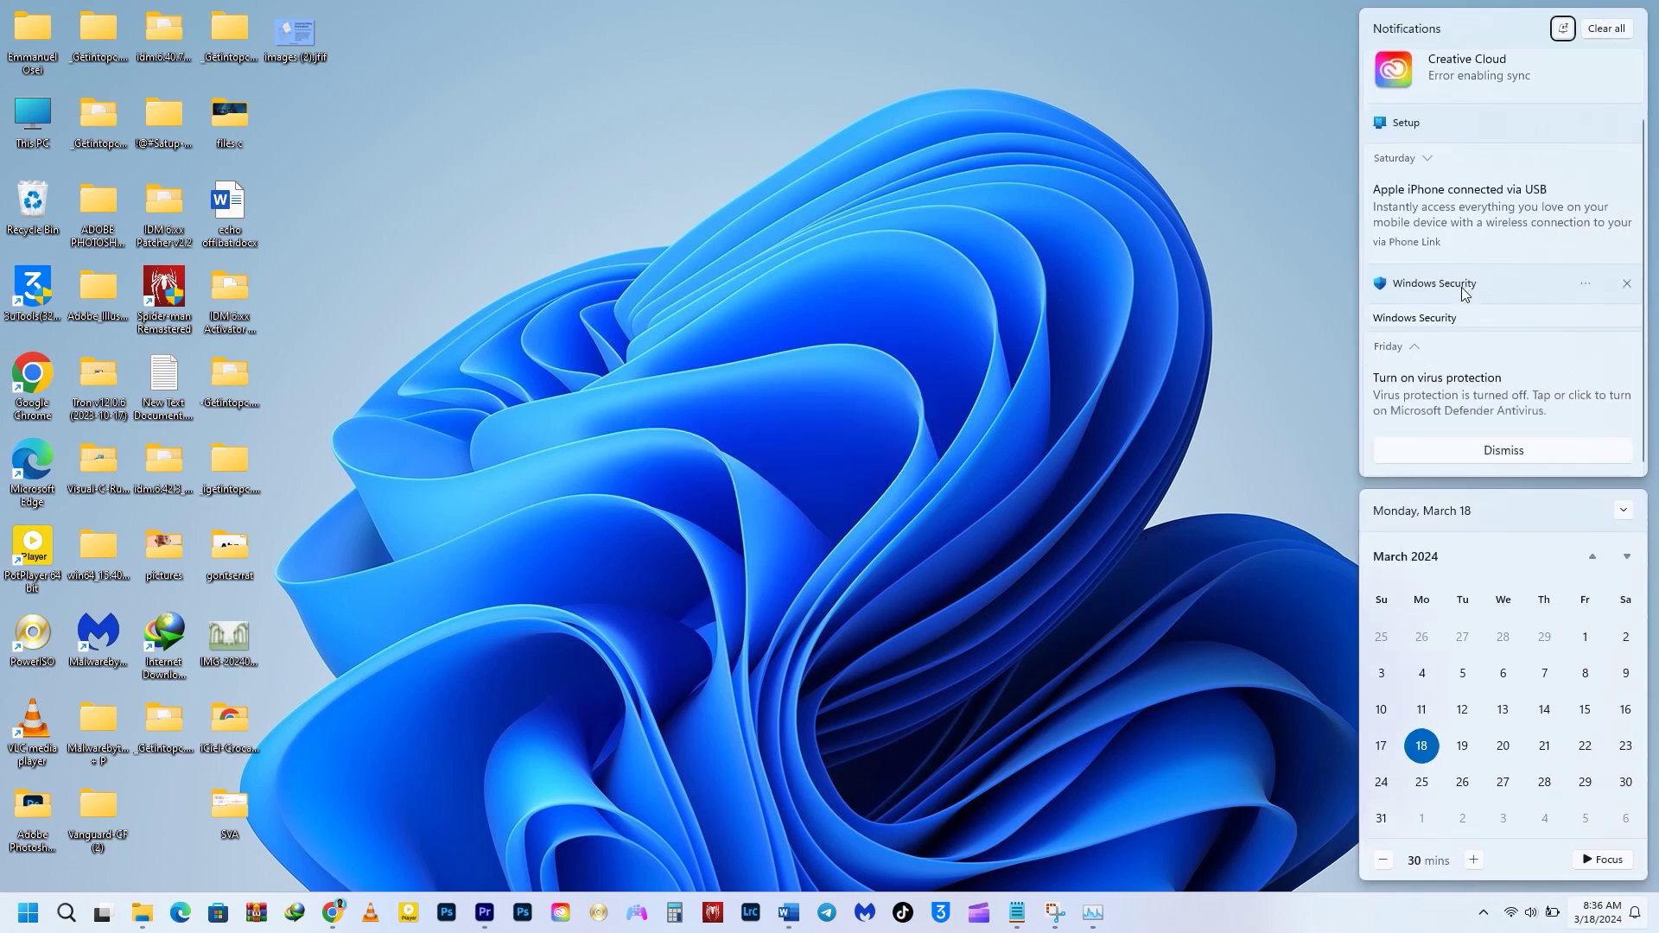
scroll(1461, 287, up, 1)
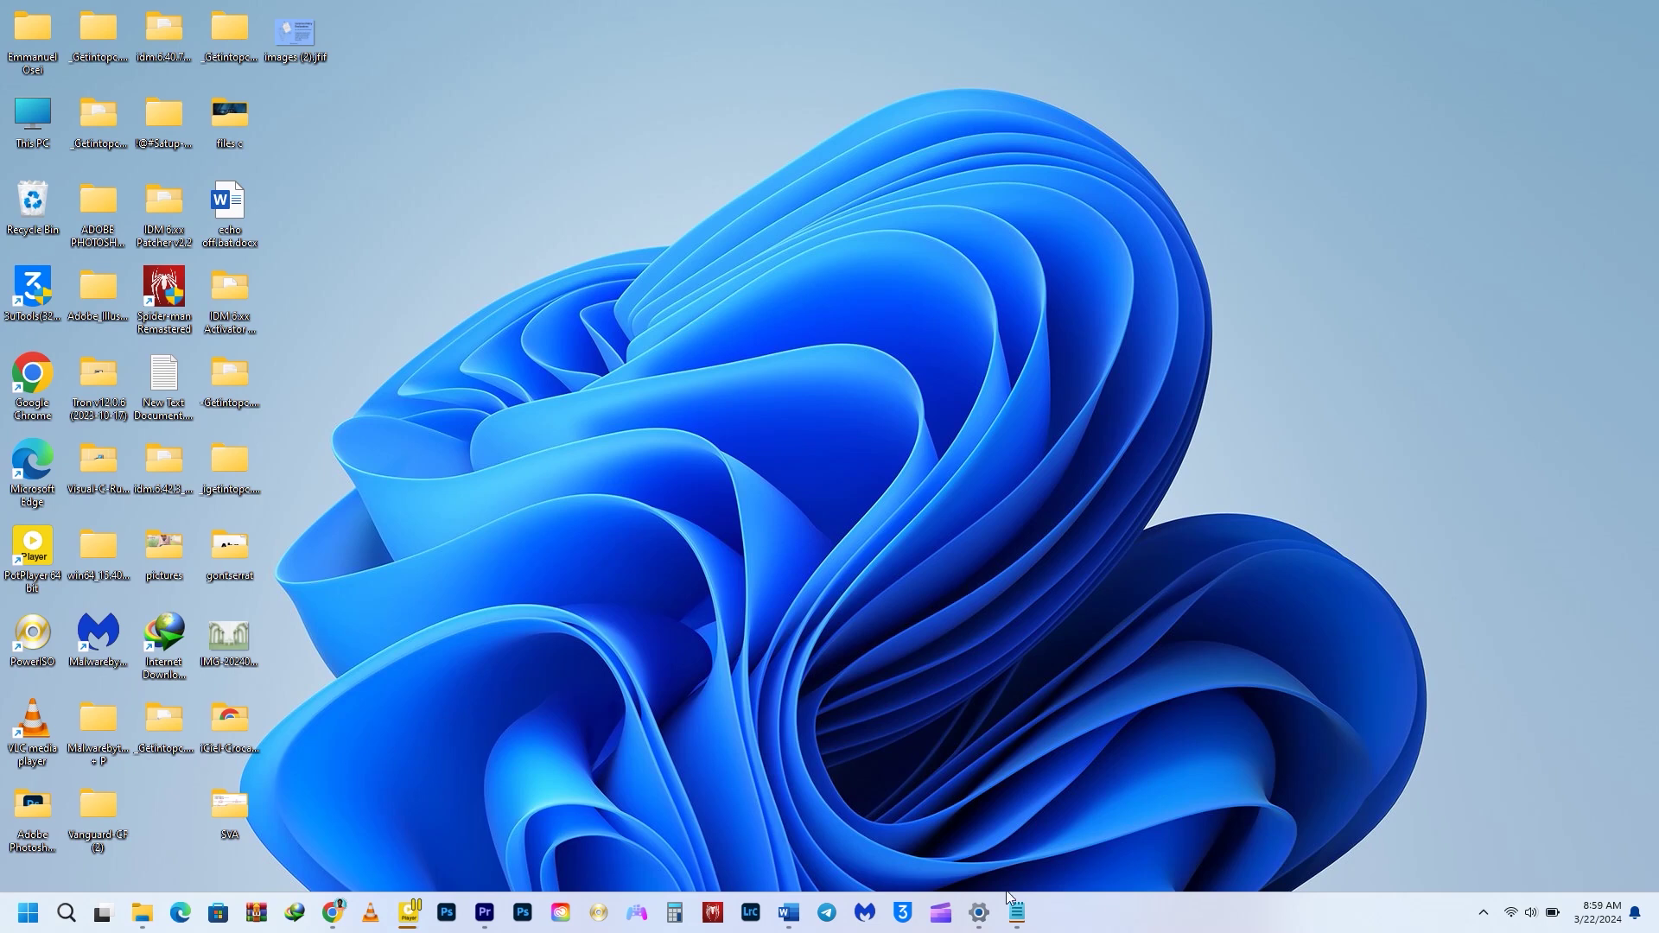
- In Notepad, dictate "You can now type simply by talking" with voice typing and paste the clipboard history entry starting "In a futuristic world"
click(1016, 913)
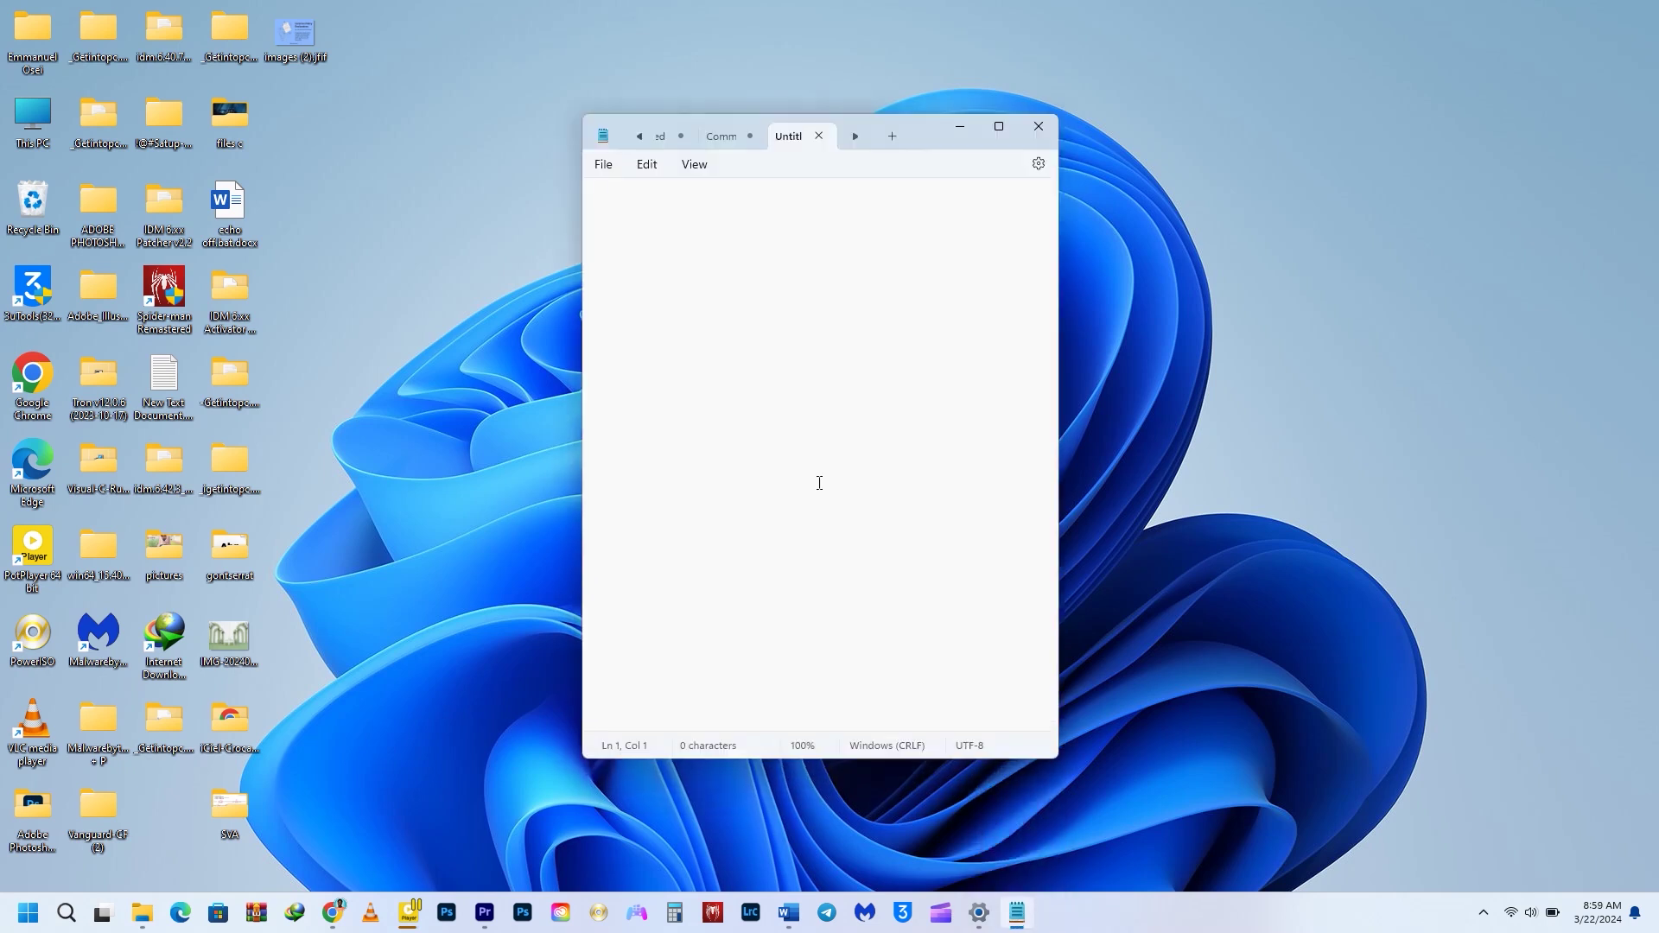
key(super+h)
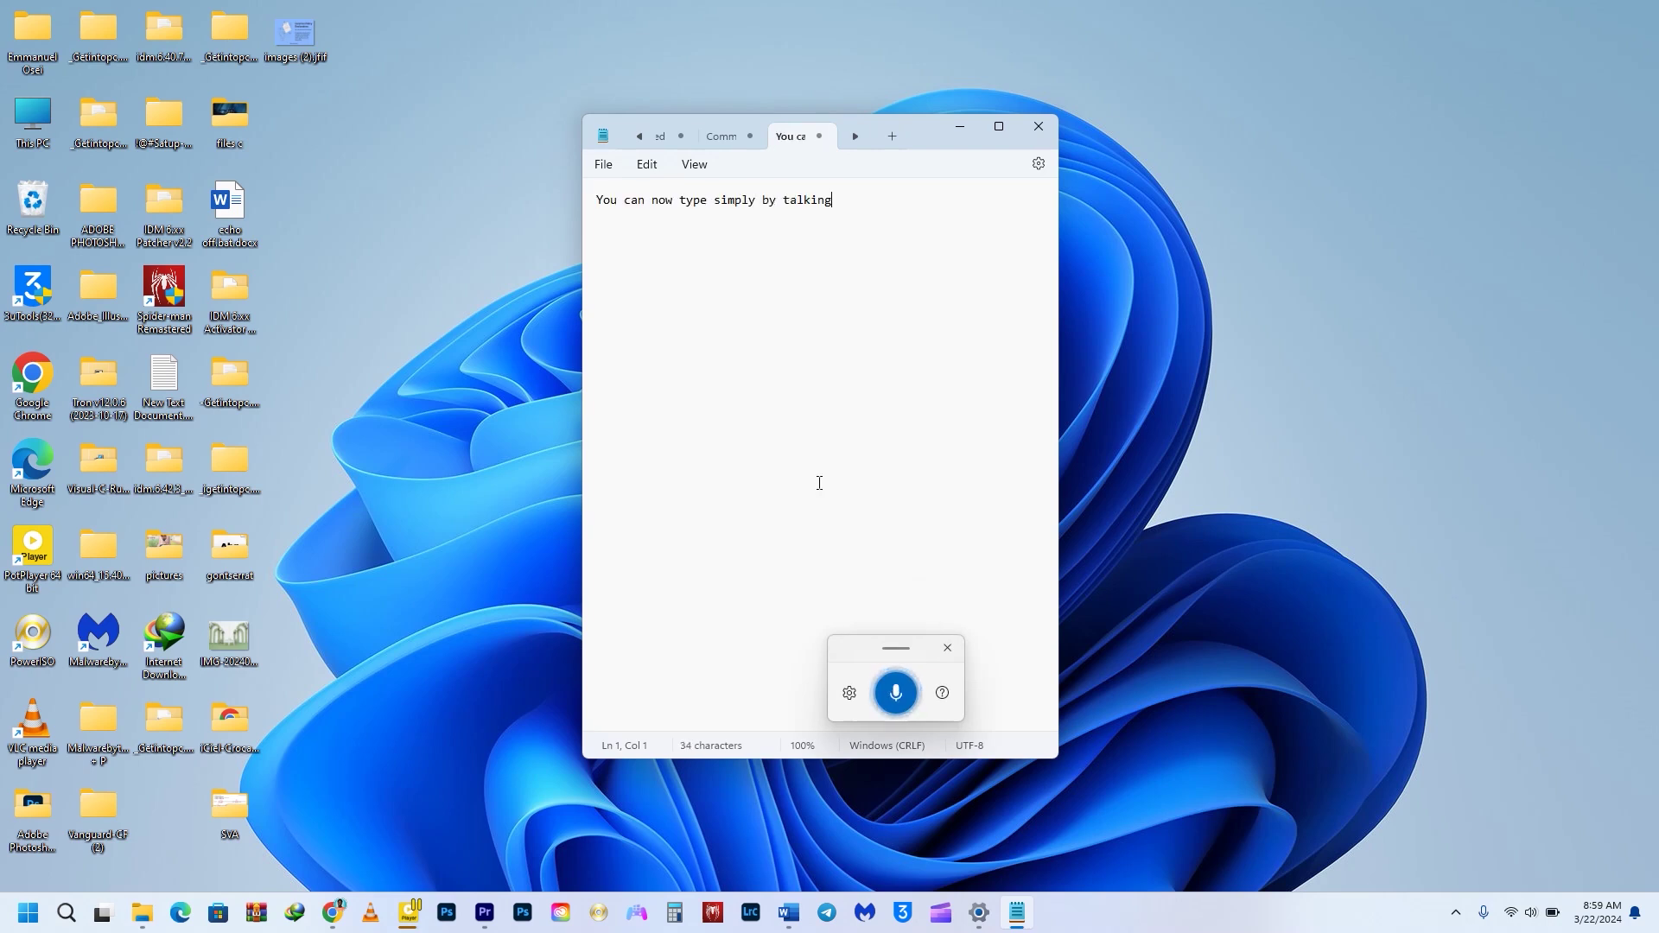
click(947, 648)
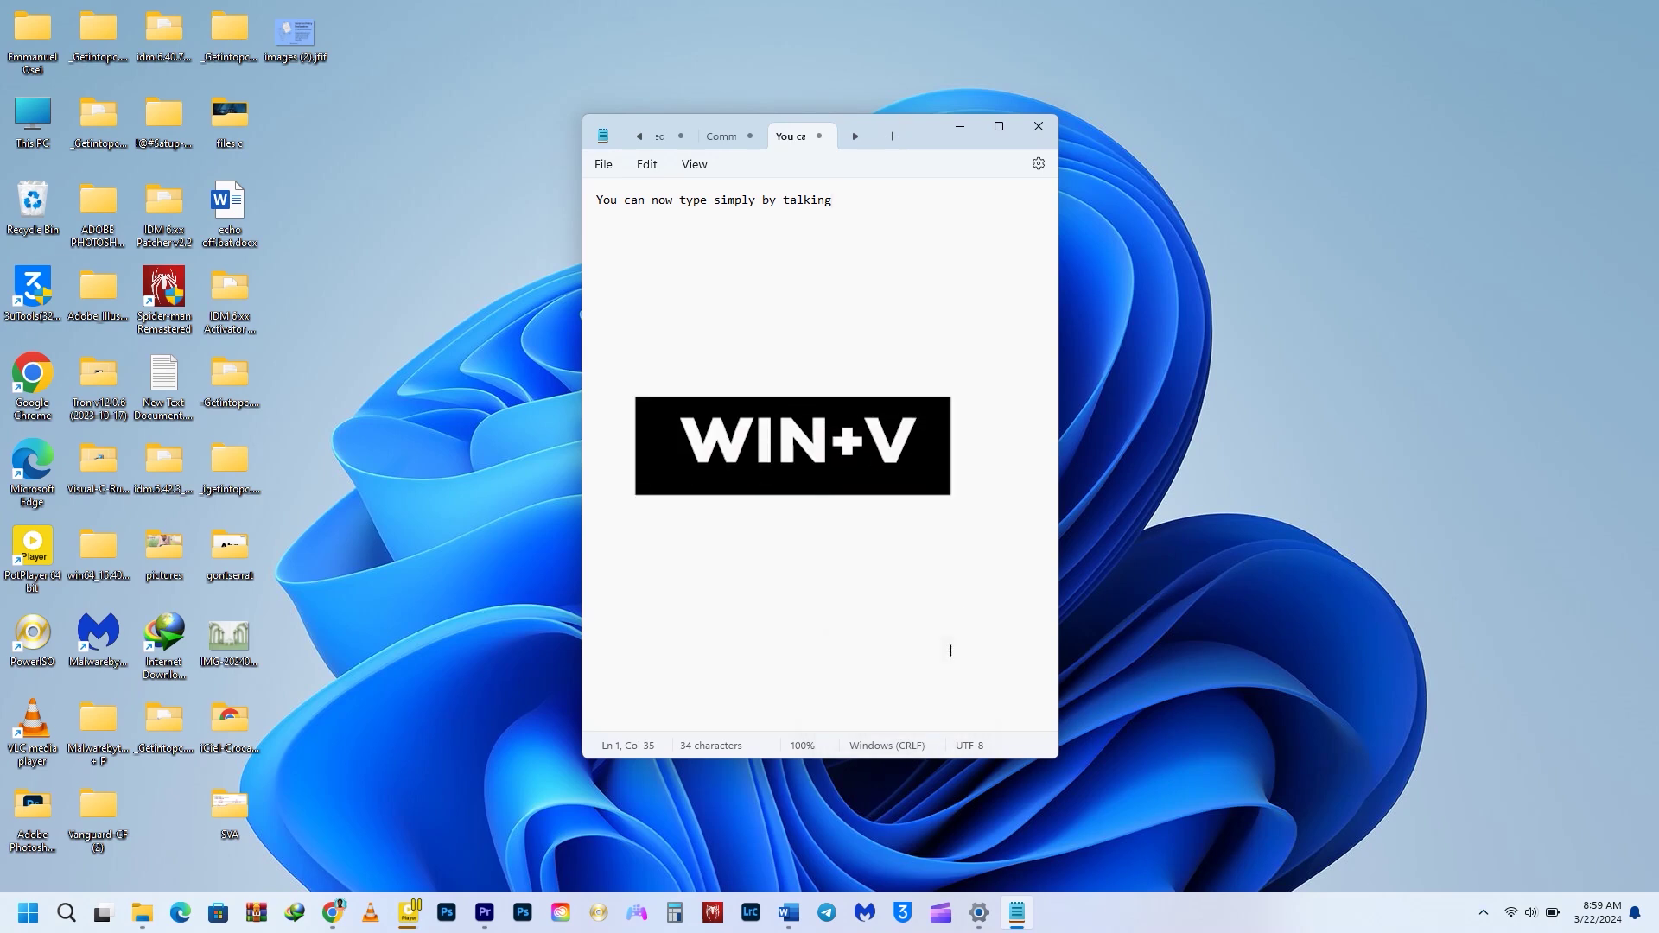
key(super+v)
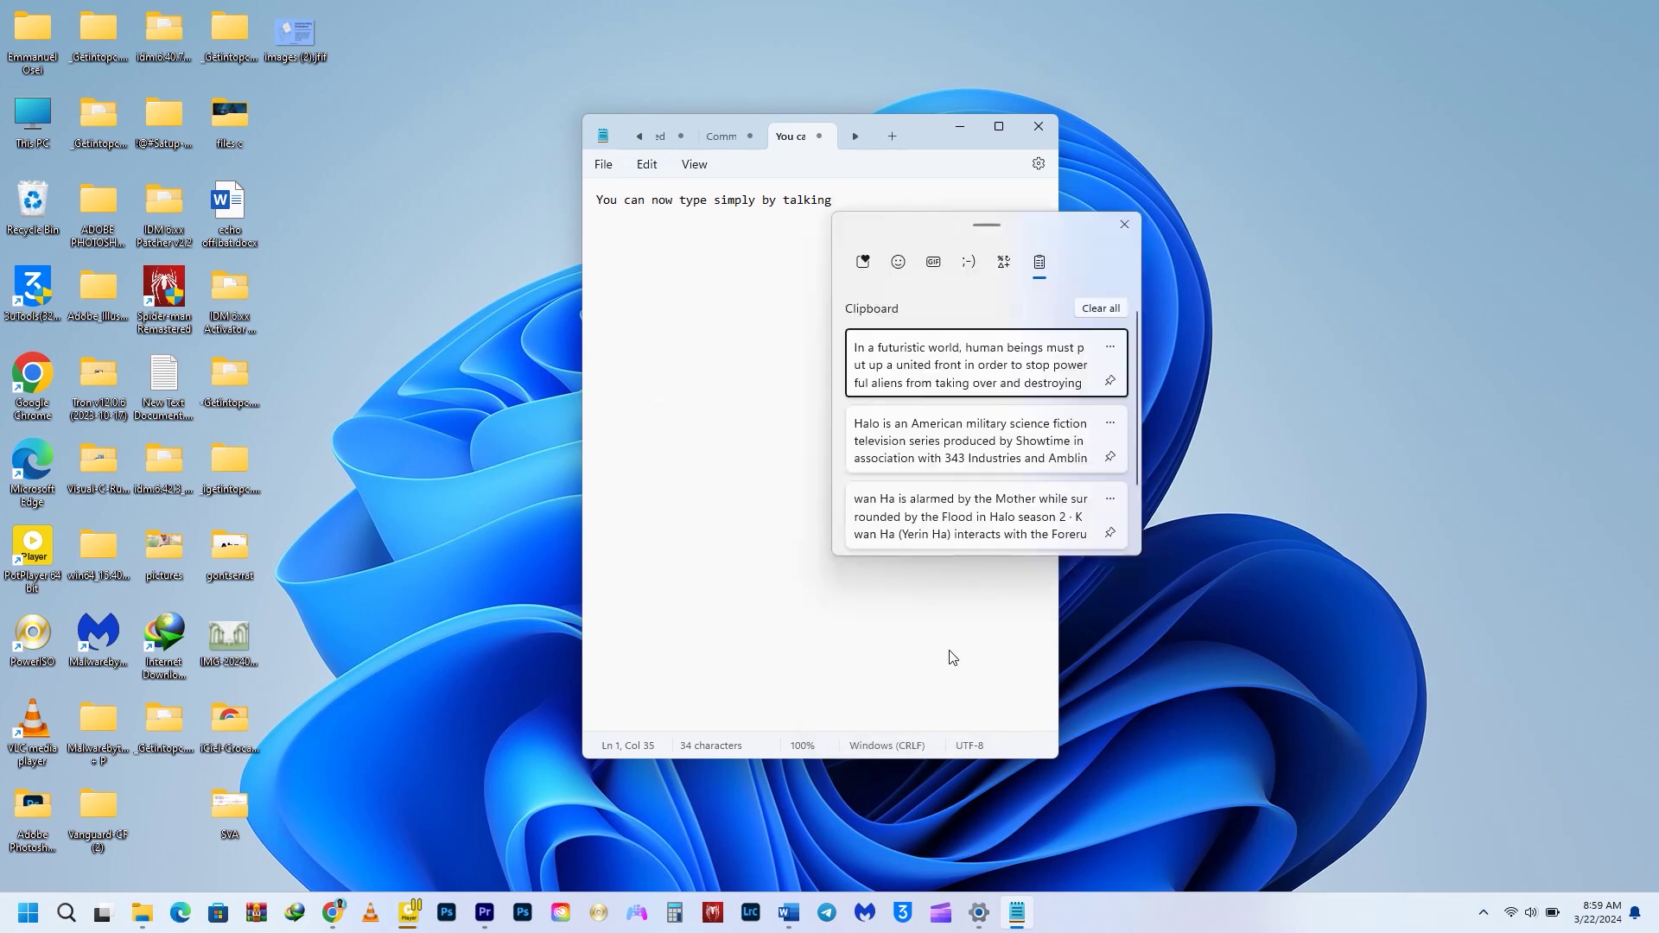
click(930, 367)
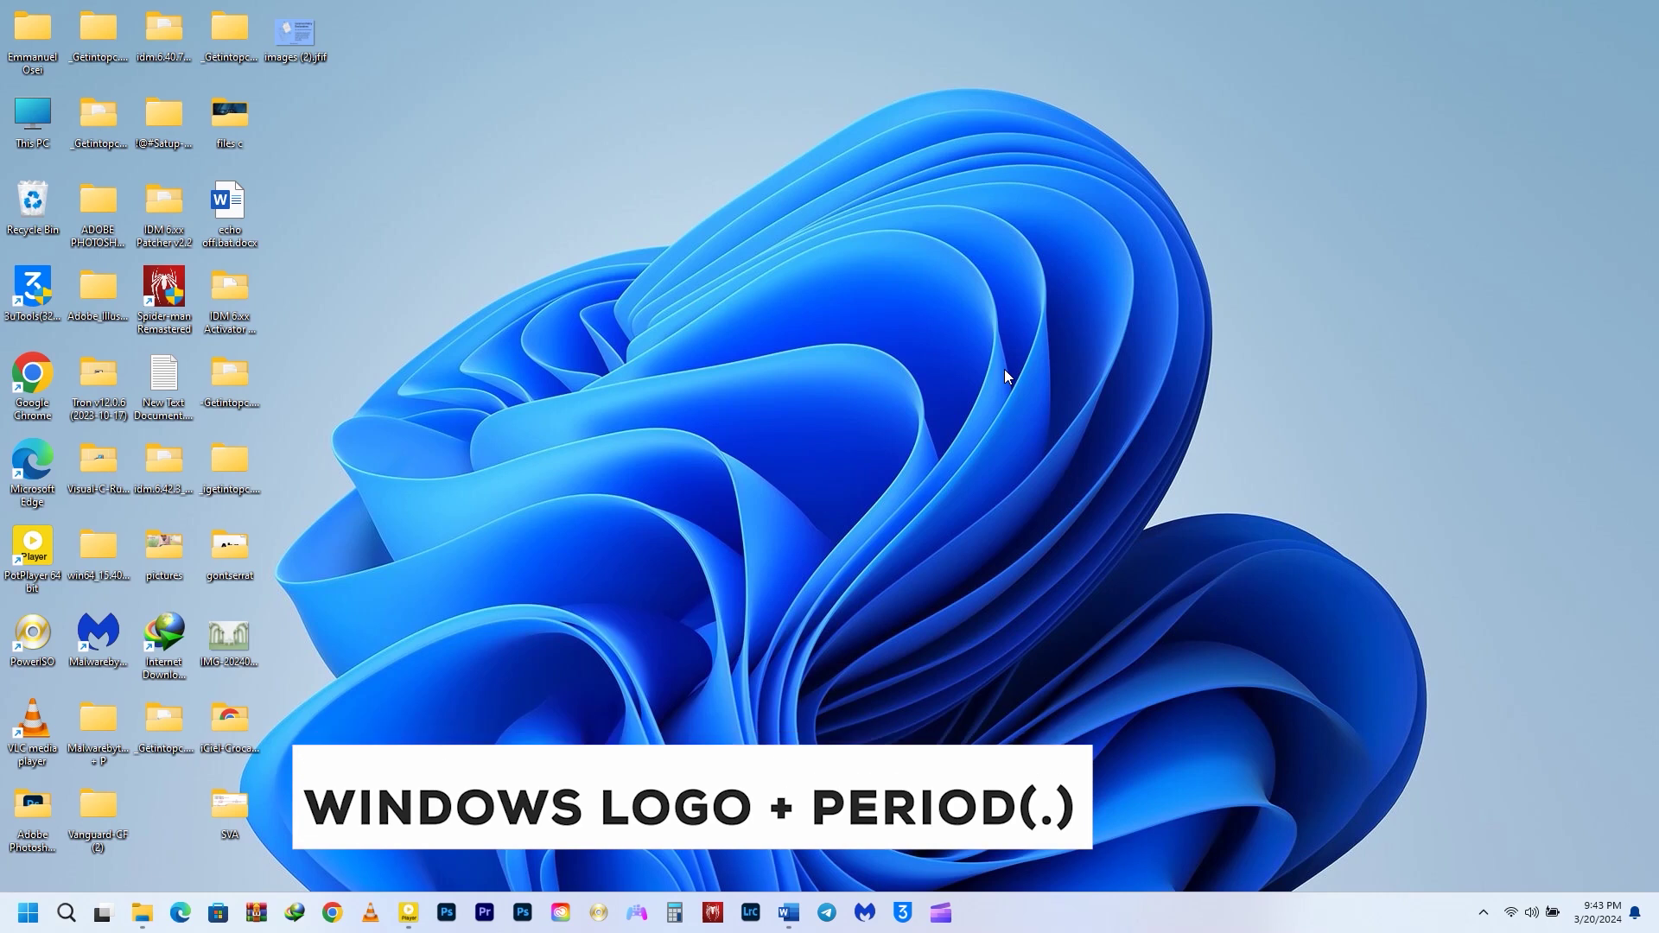
- Open the emoji panel, move it to the middle of the desktop and look through the emojis
key(super+period)
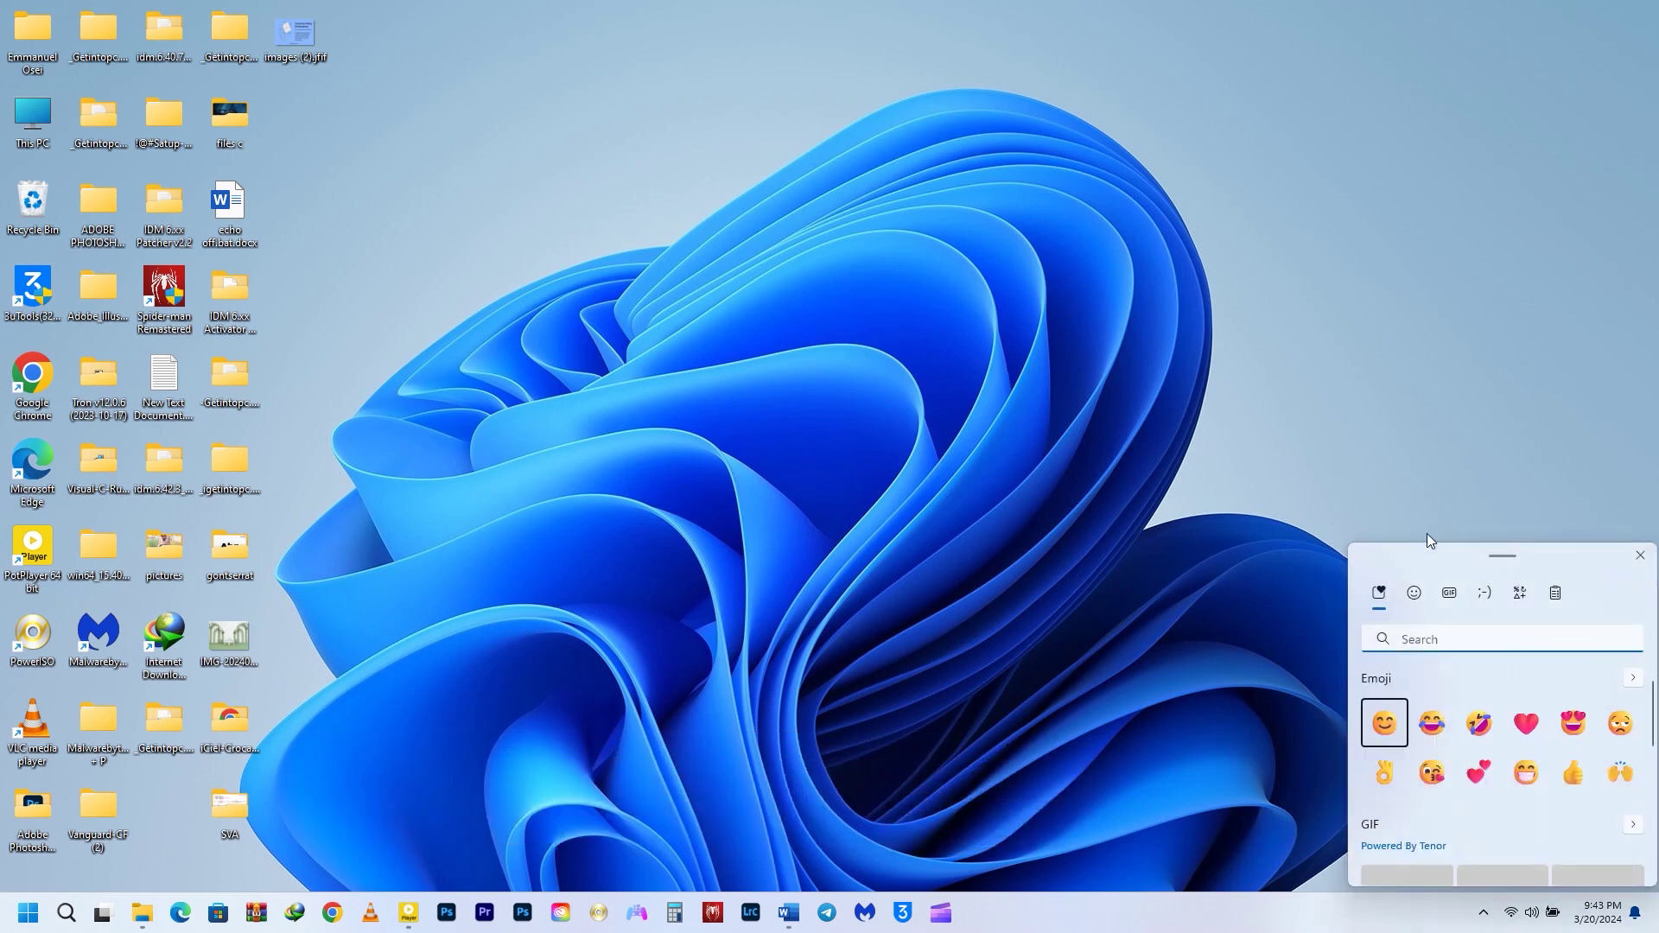
drag(1422, 562, 936, 352)
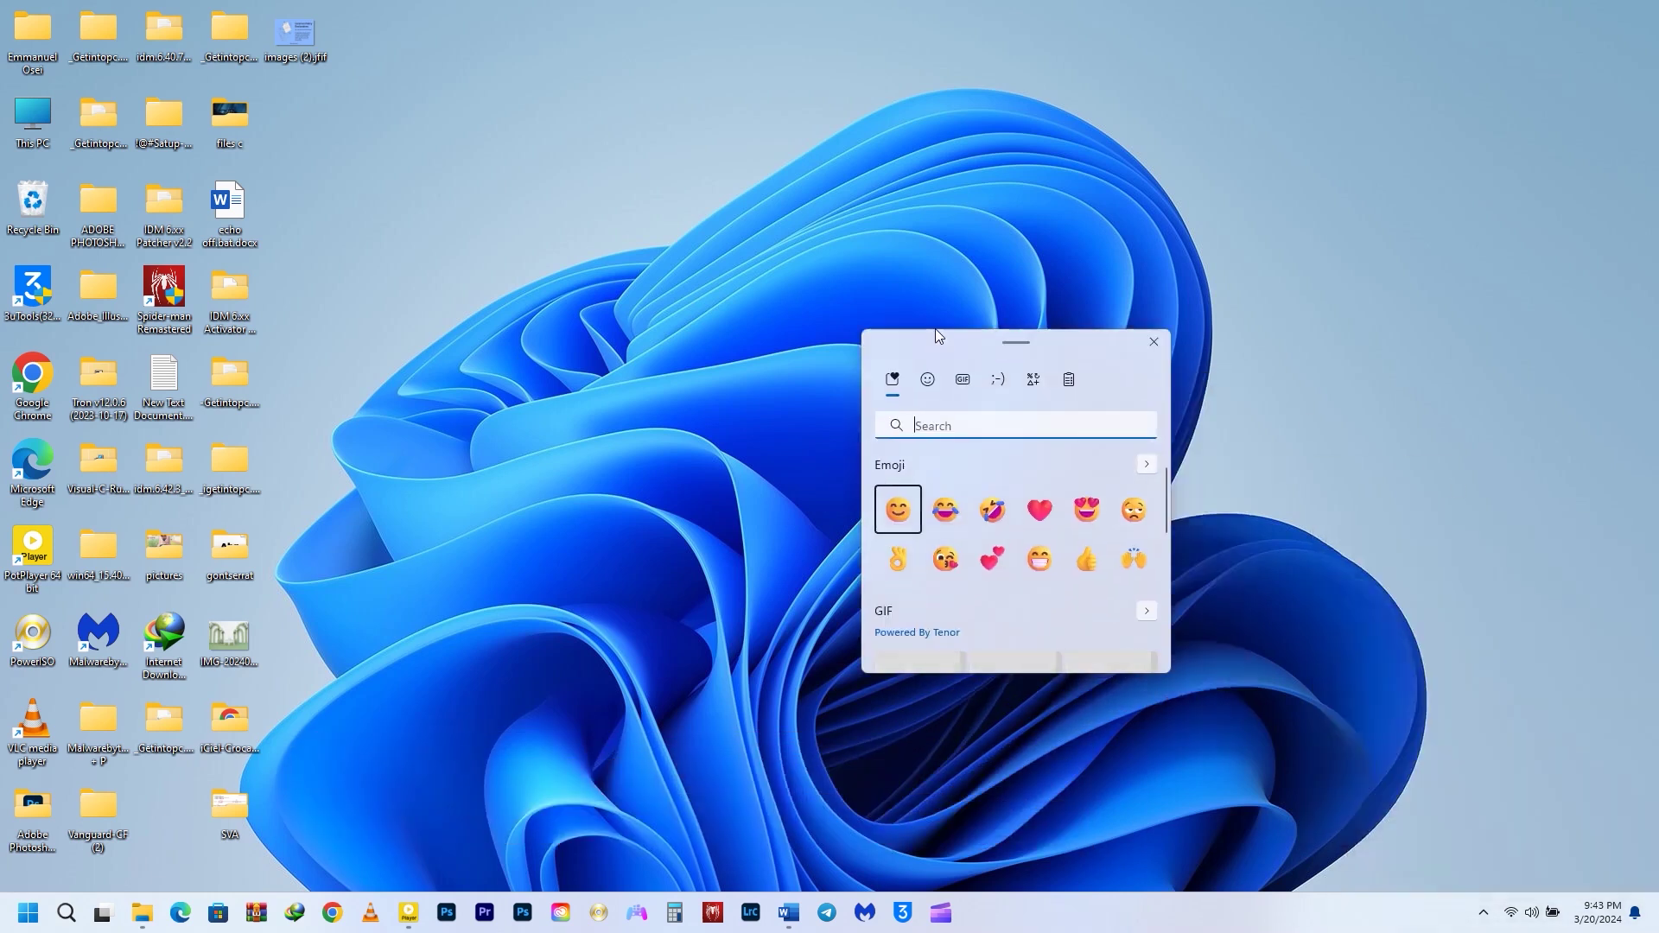
click(933, 374)
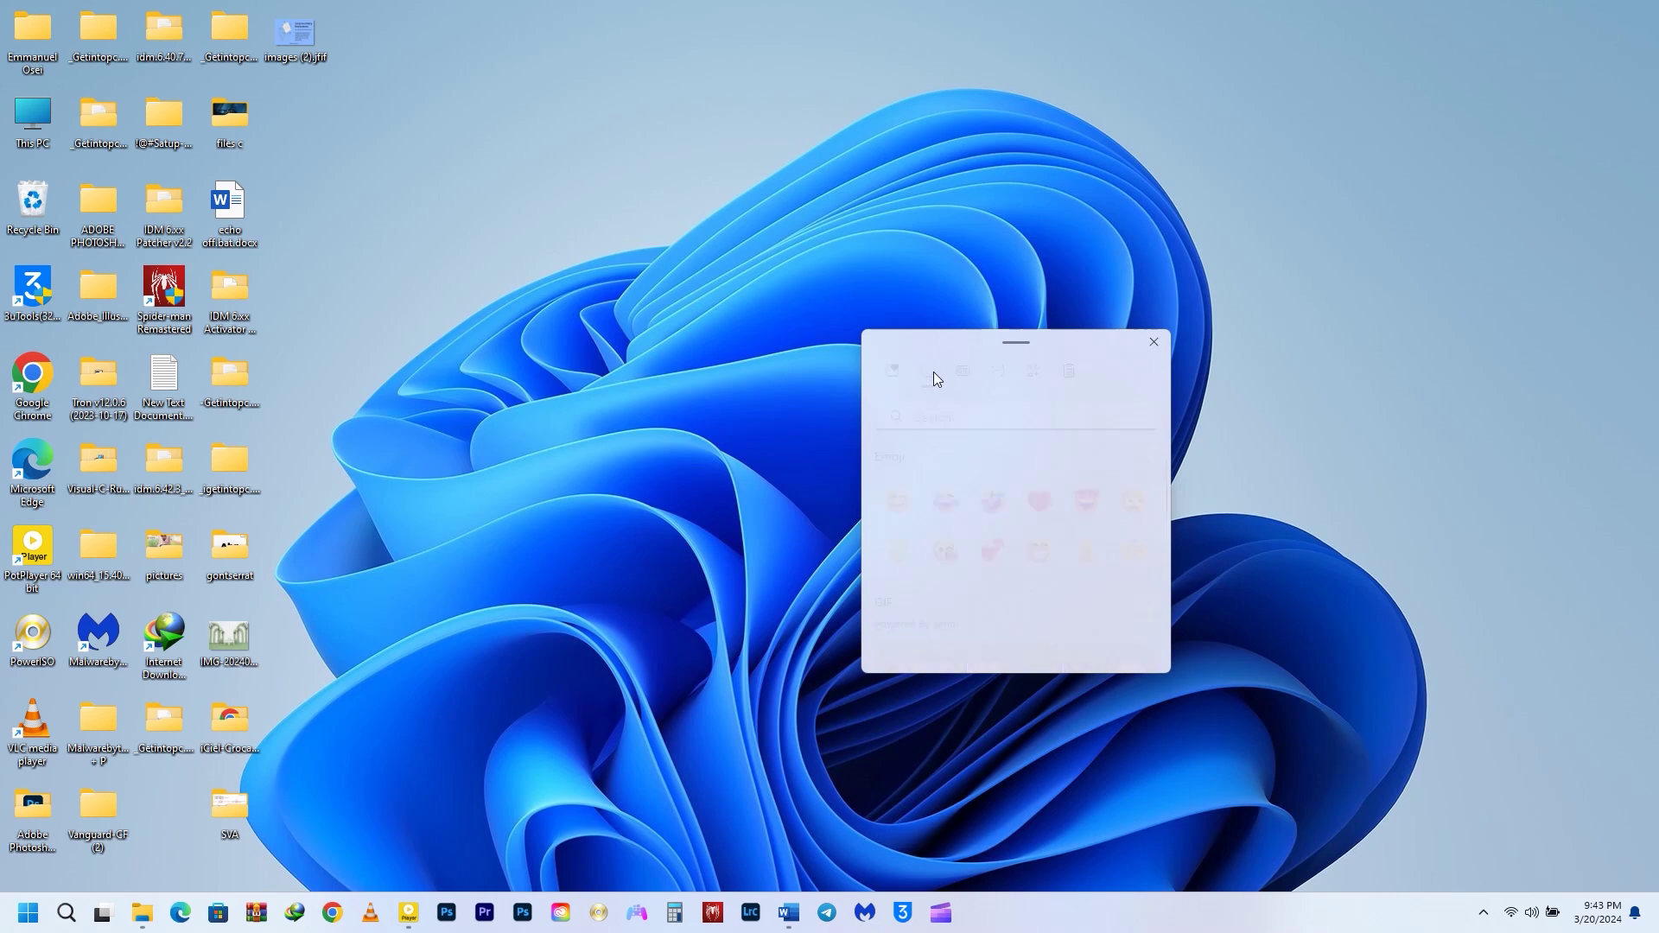
scroll(1007, 552, down, 3)
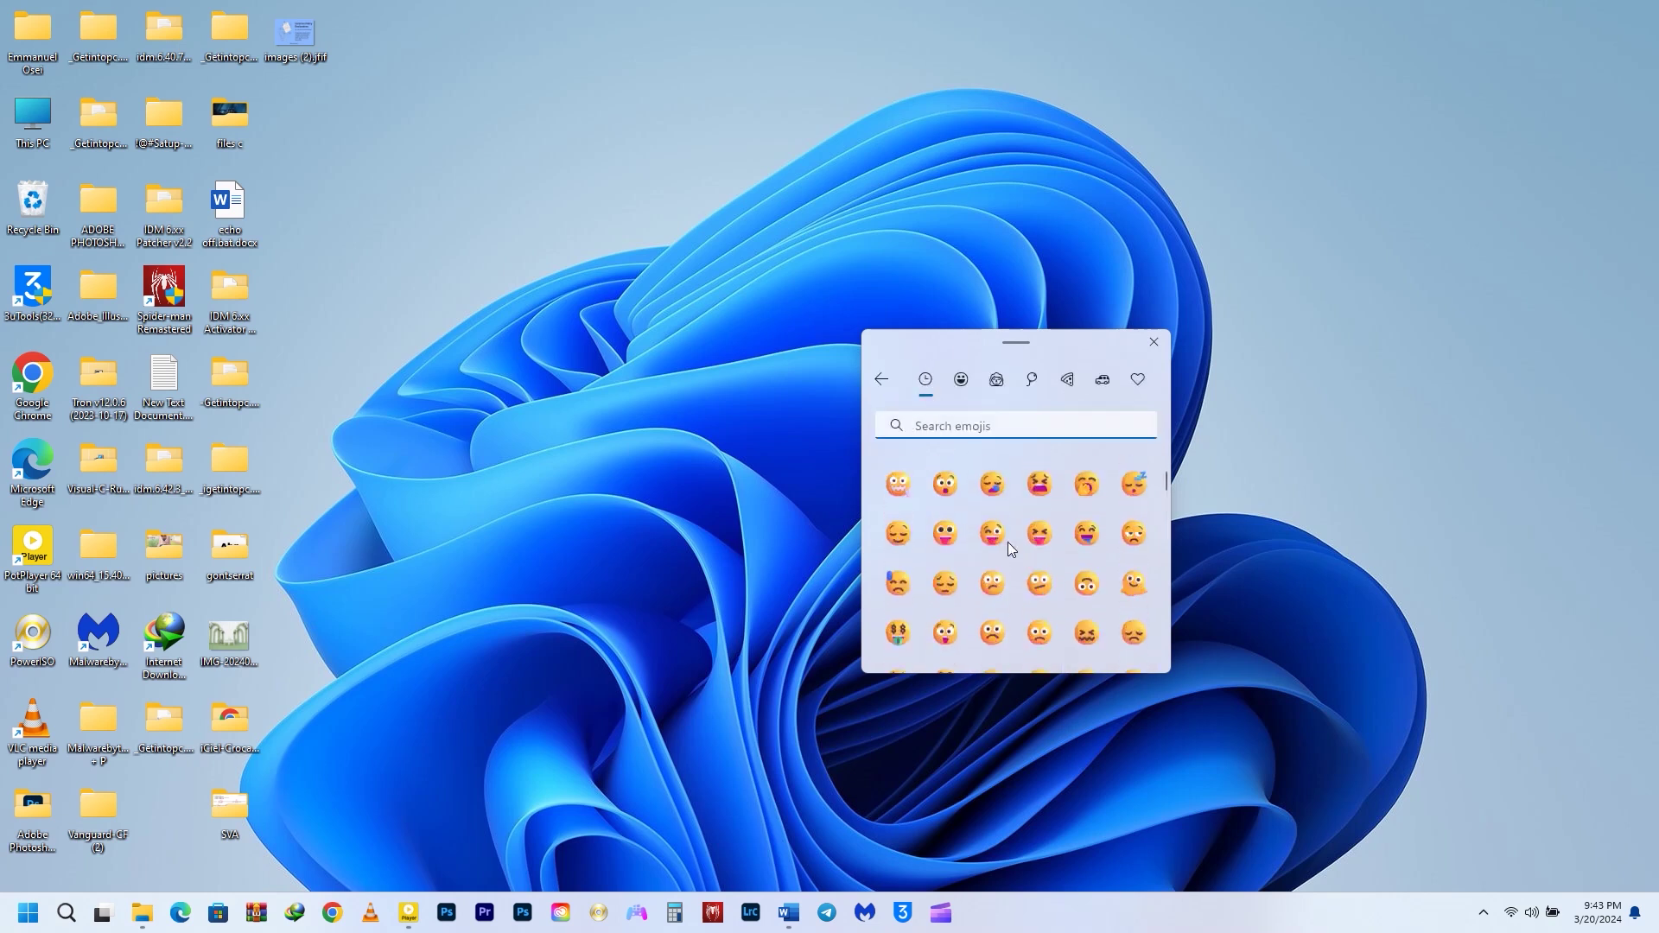
- Return to the emoji panel's overview and look through the trending GIFs
click(880, 381)
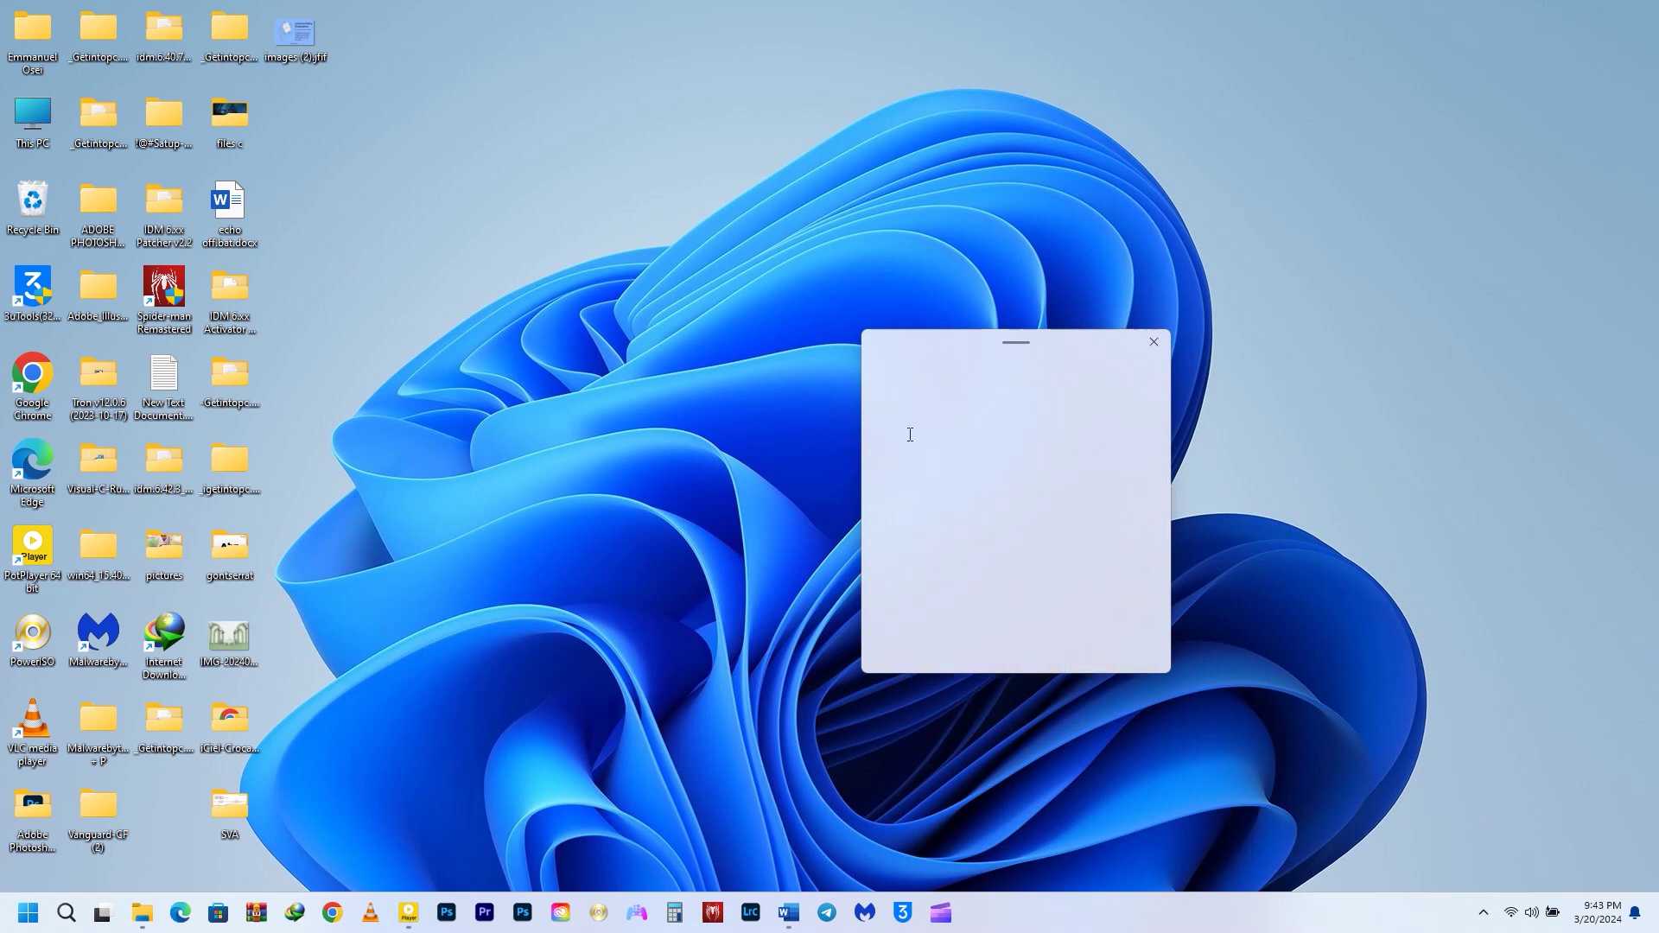
click(959, 382)
scroll(1026, 562, down, 5)
scroll(1029, 541, up, 3)
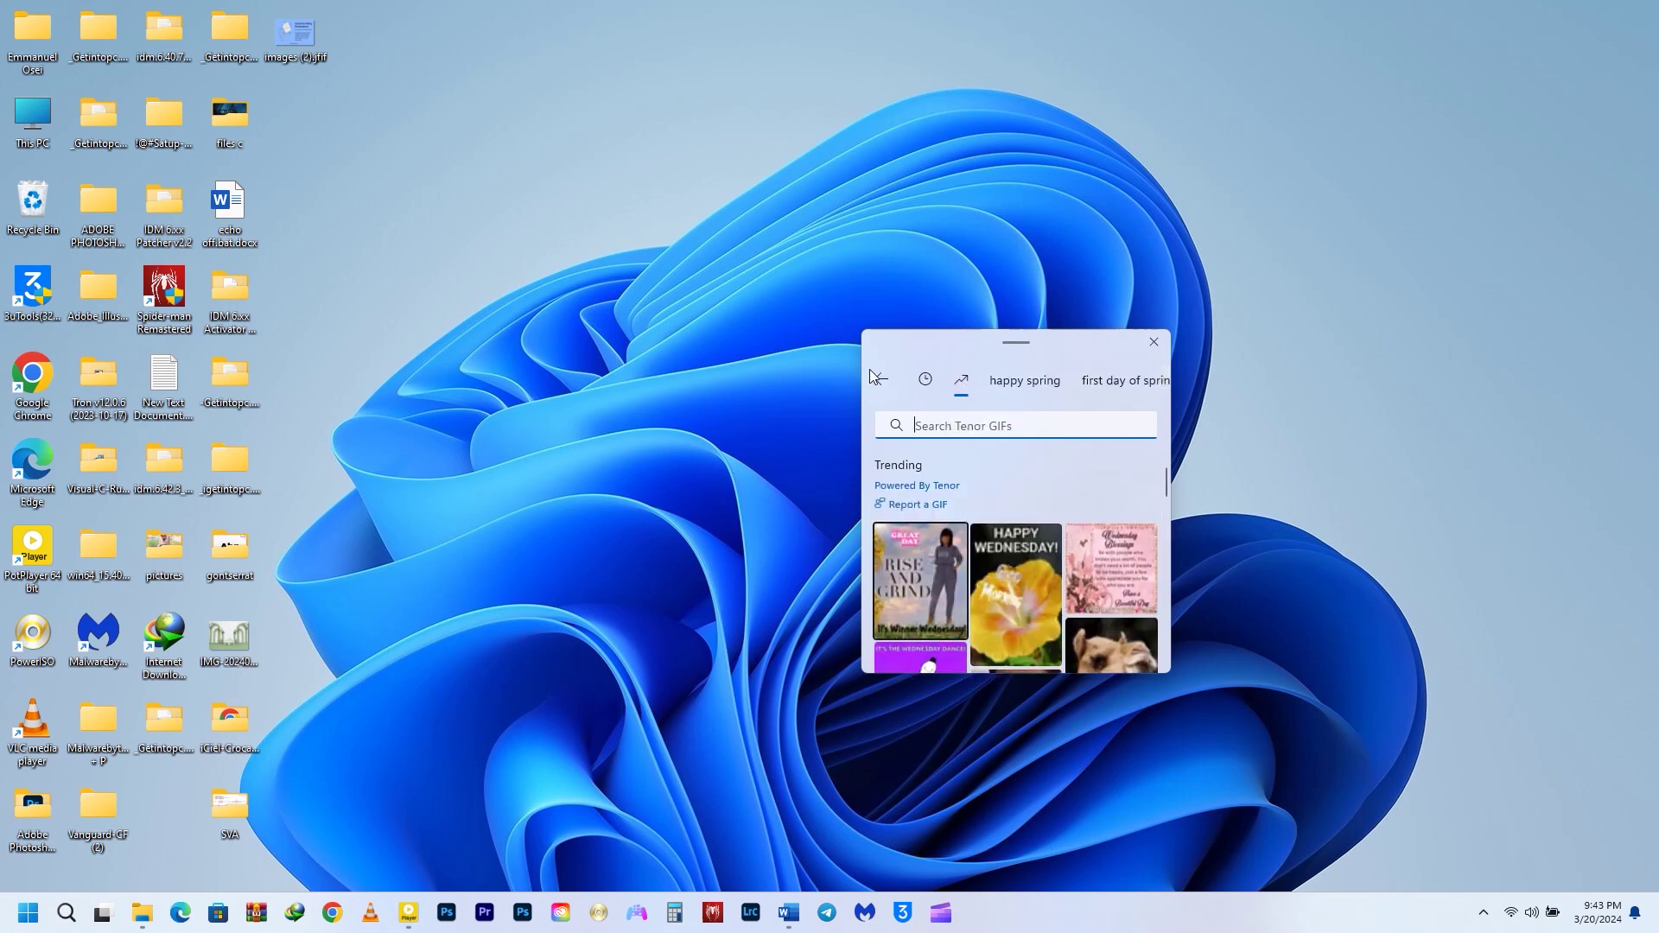
- Look through the emoji panel's kaomoji collection and its symbols collection
click(880, 380)
click(998, 382)
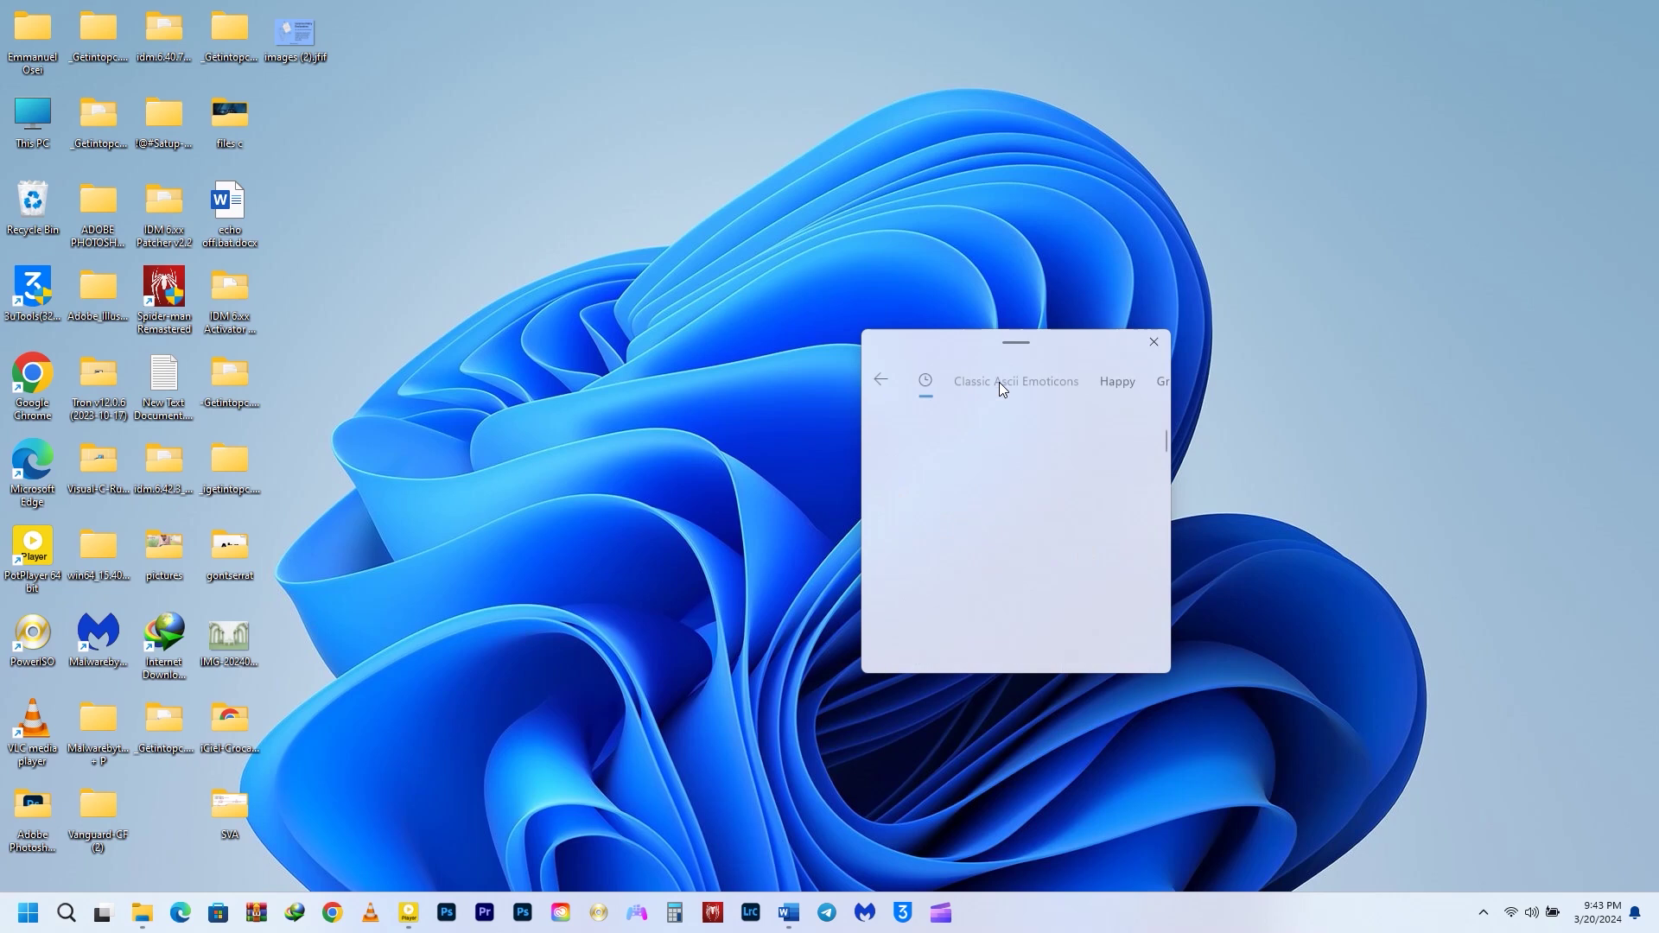
scroll(1034, 510, down, 3)
scroll(1034, 509, up, 1)
click(878, 390)
click(1034, 381)
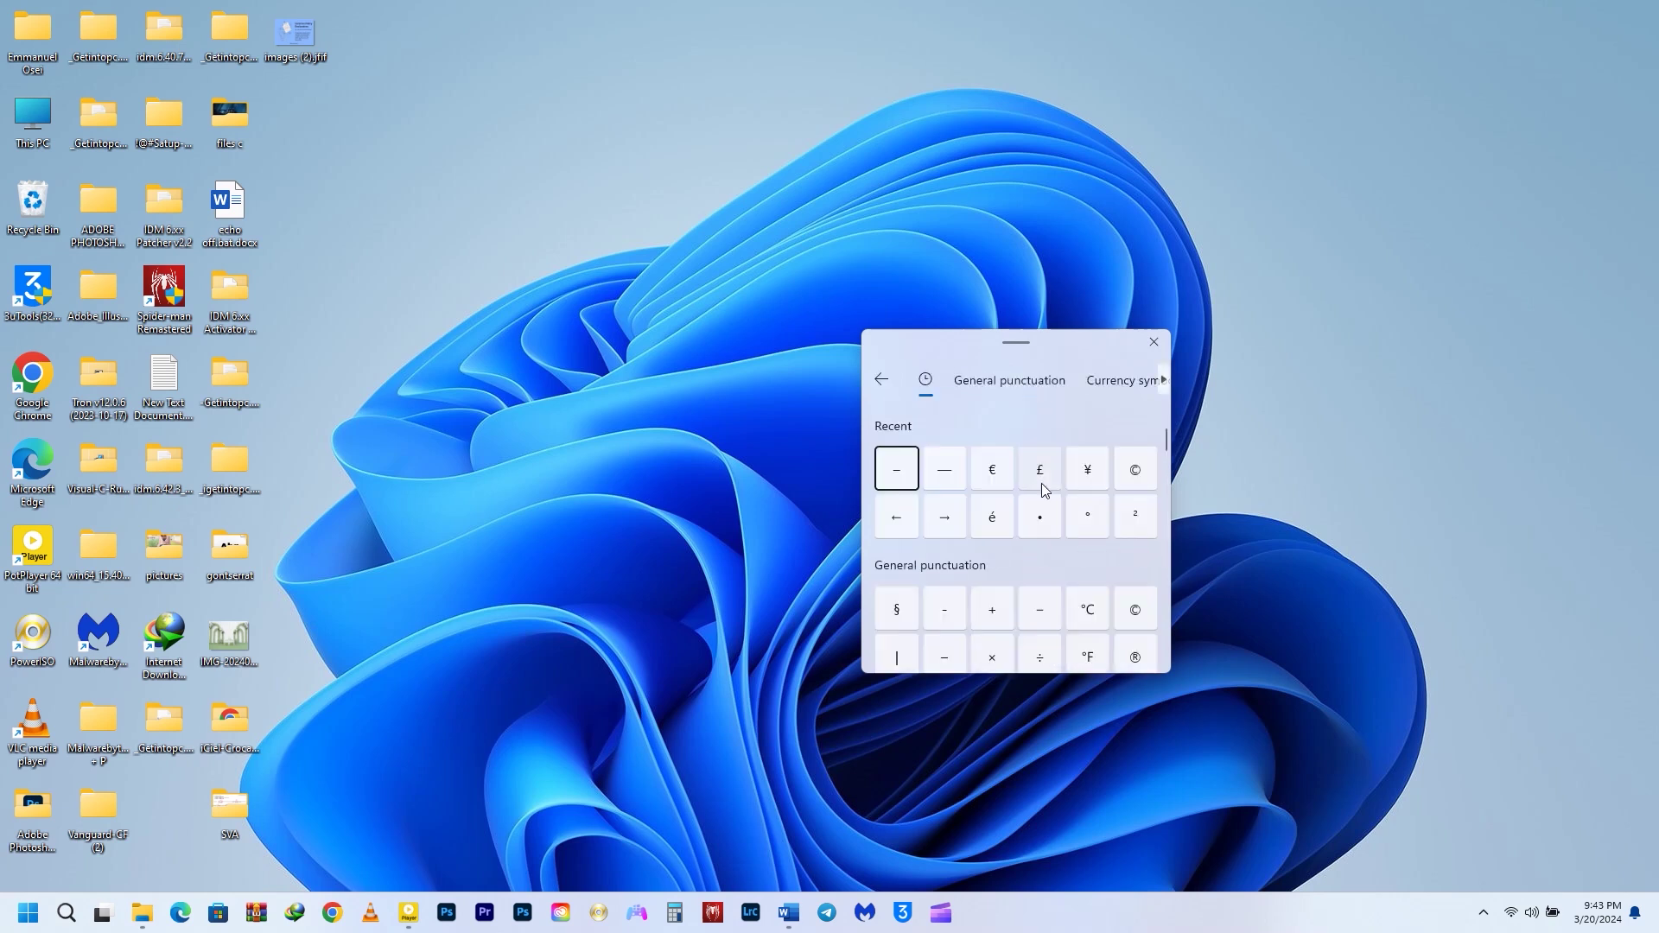
scroll(1041, 492, down, 3)
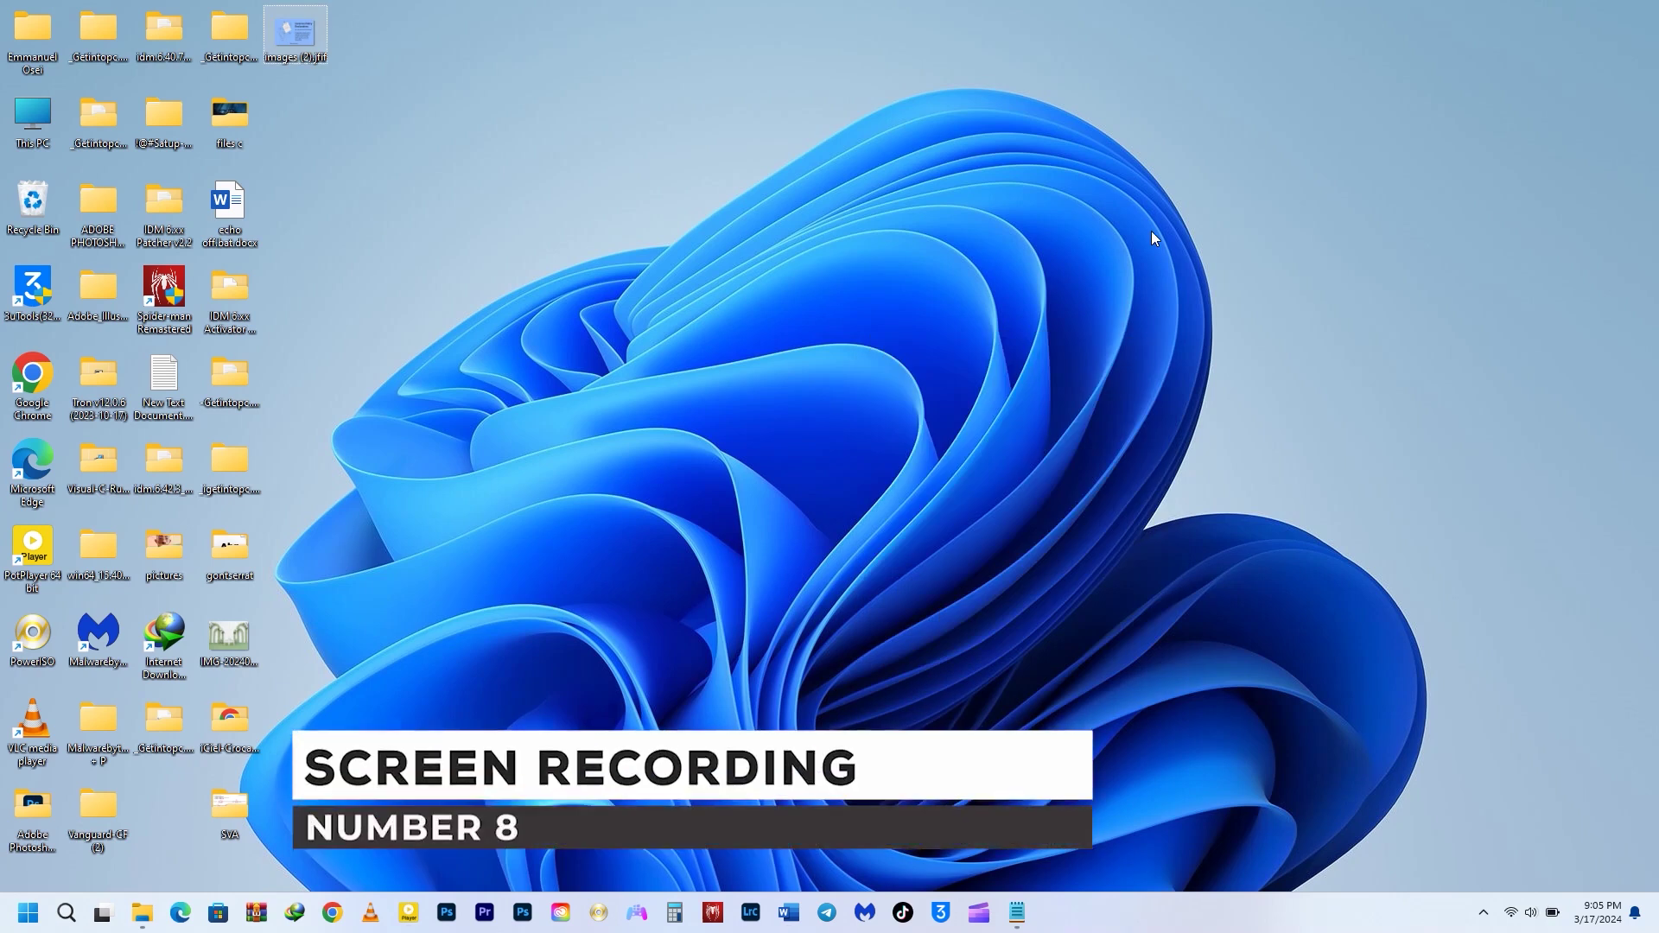
- Set up a Snipping Tool screen recording that covers the whole desktop, and close the recorder without recording
key(super+shift+s)
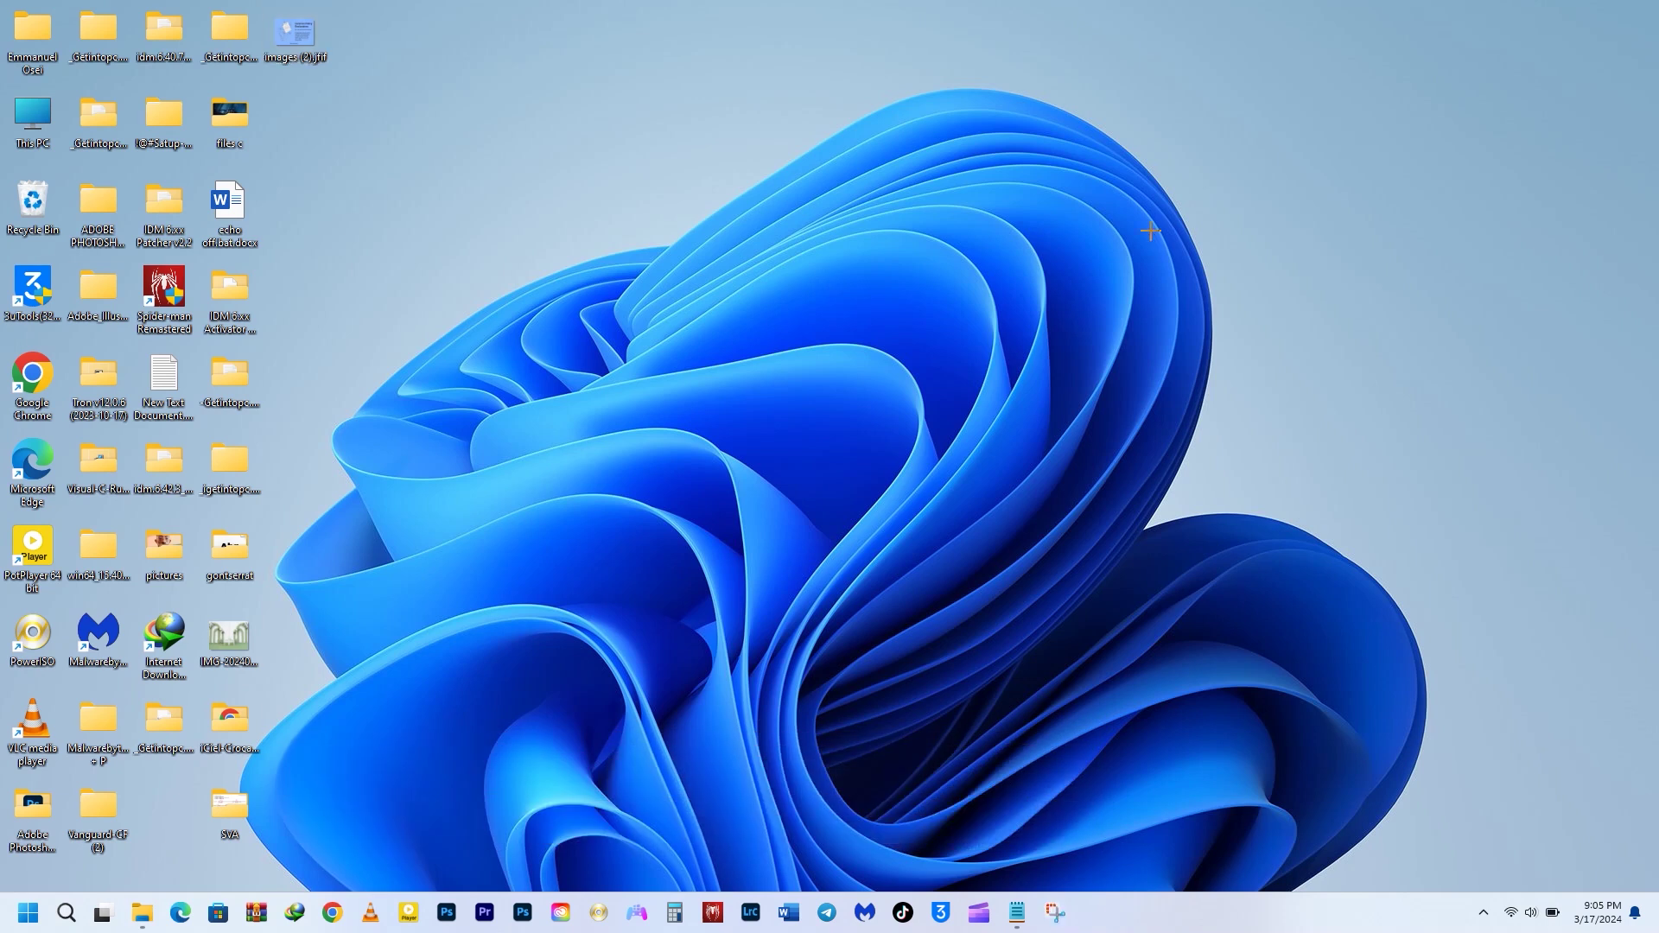
key(super+shift+r)
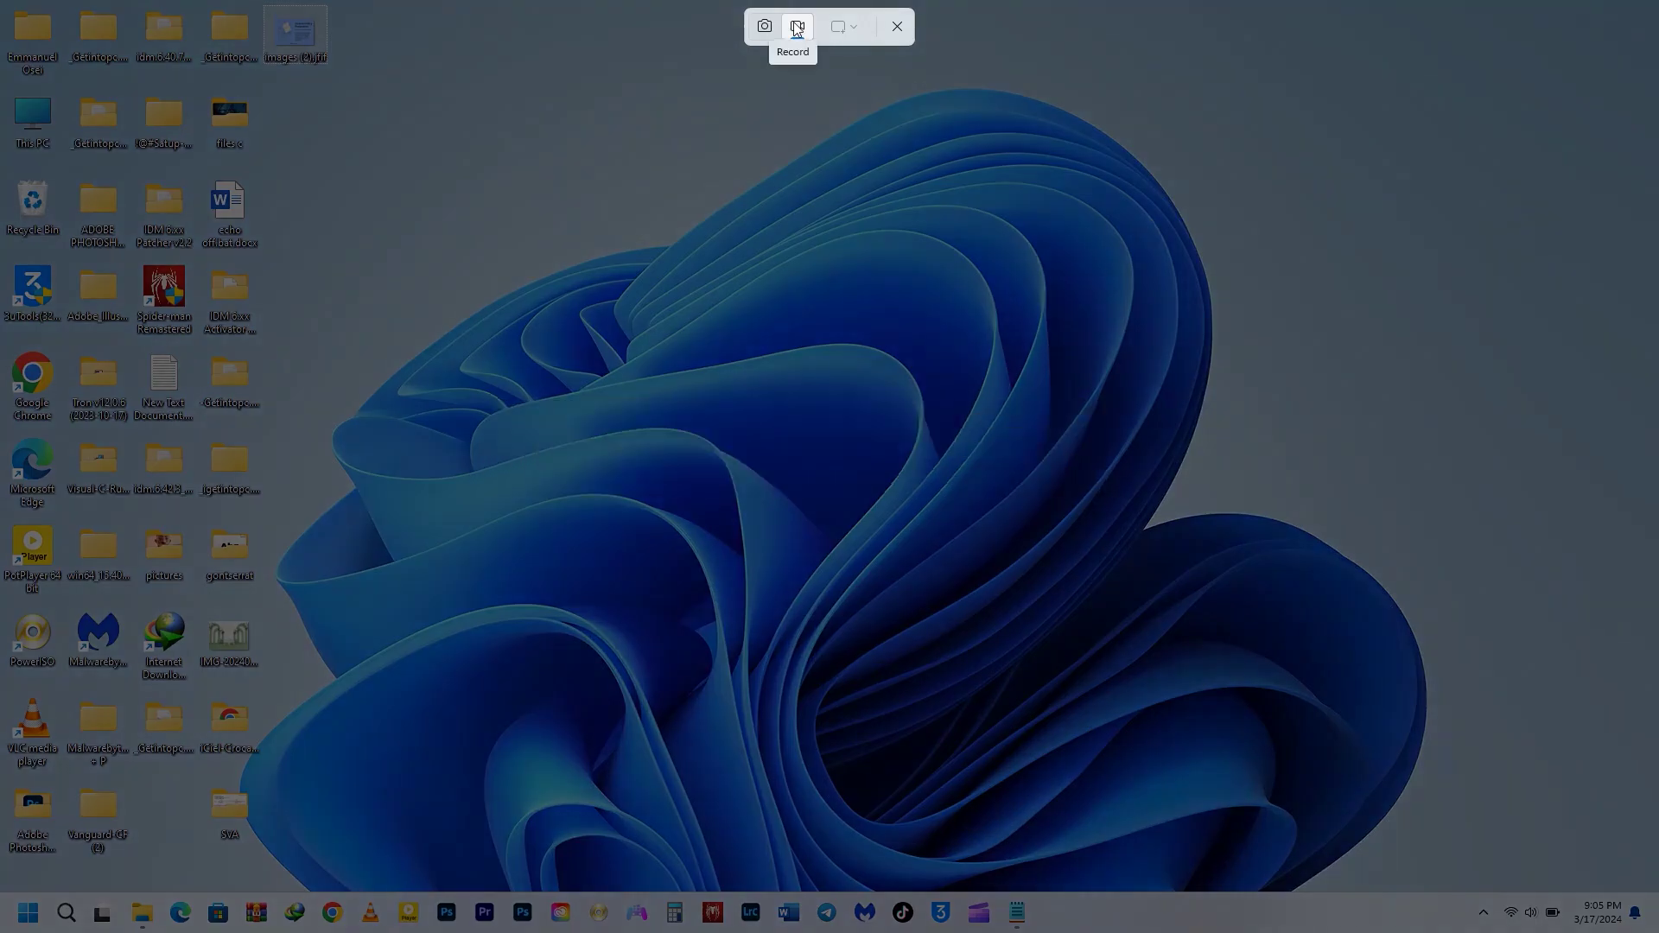
drag(2, 1, 1658, 931)
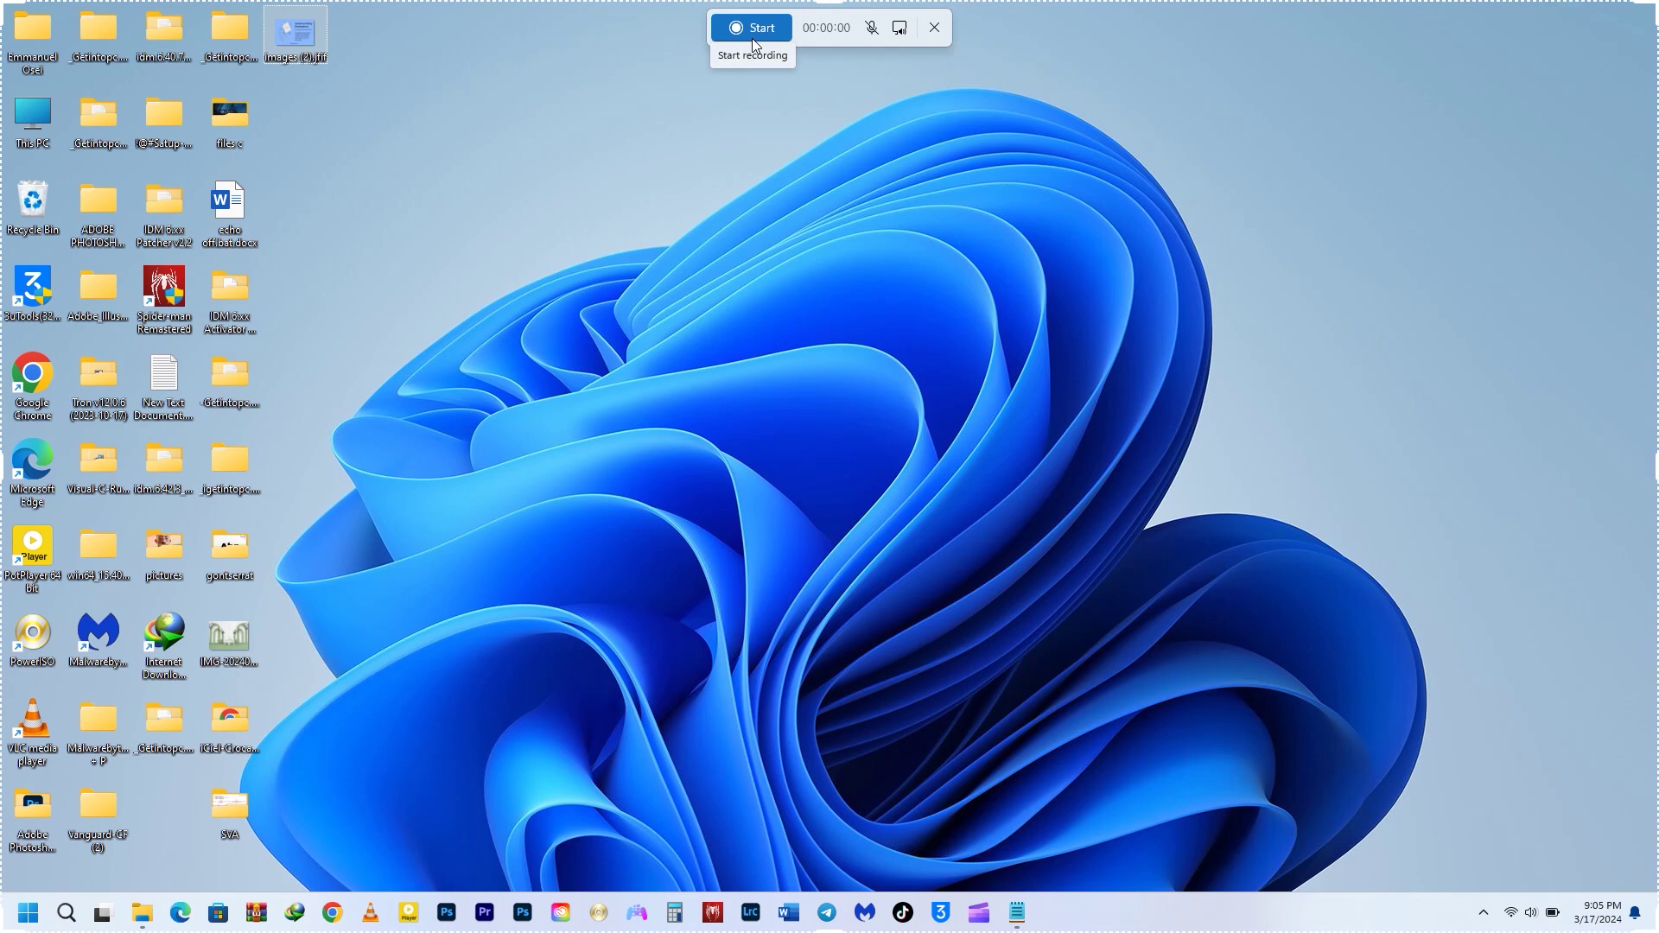
click(933, 27)
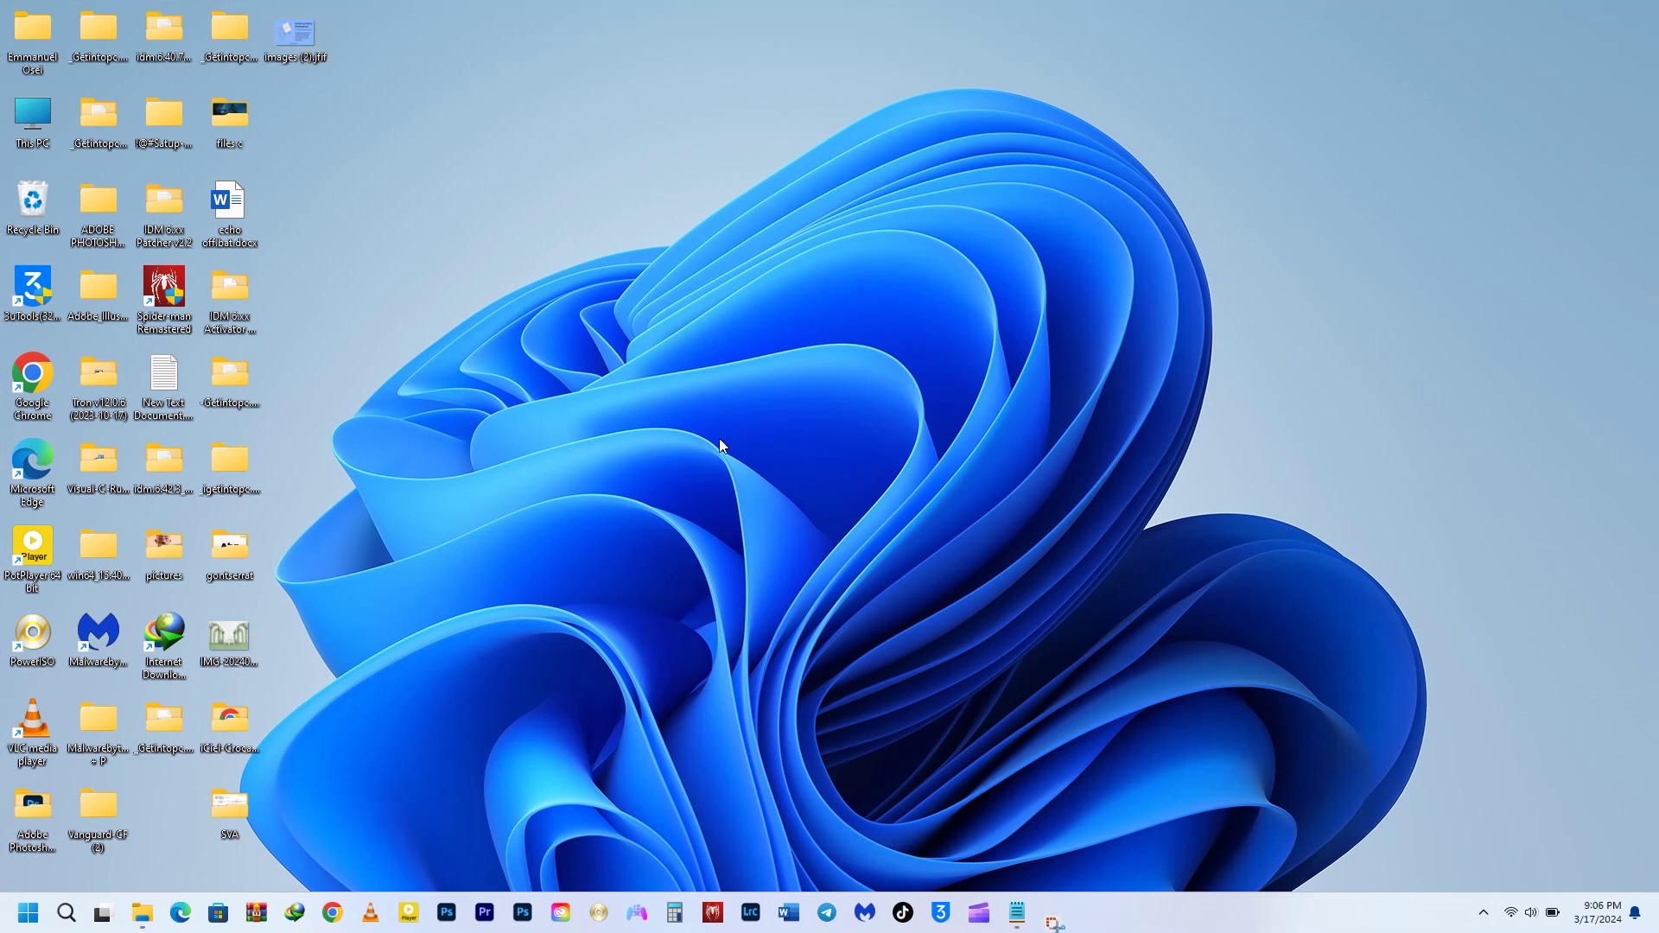
- Open the desktop image images (2).jfif and capture a screenshot of its "Common Policy Declarations" text area
double_click(316, 53)
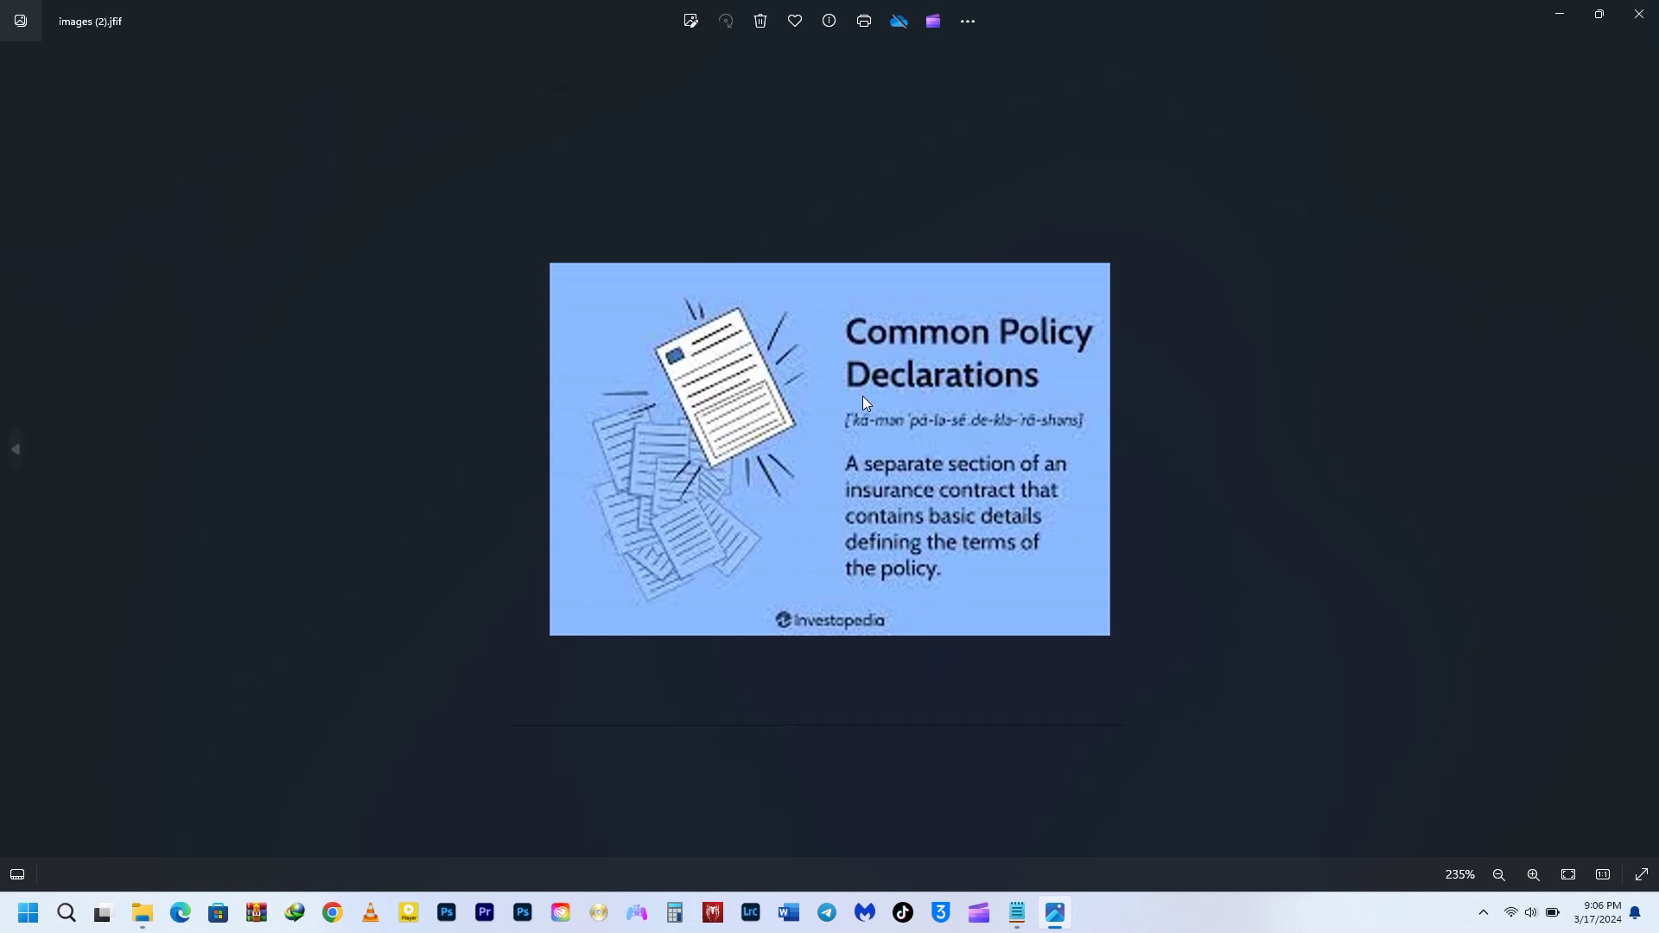
key(super+shift+r)
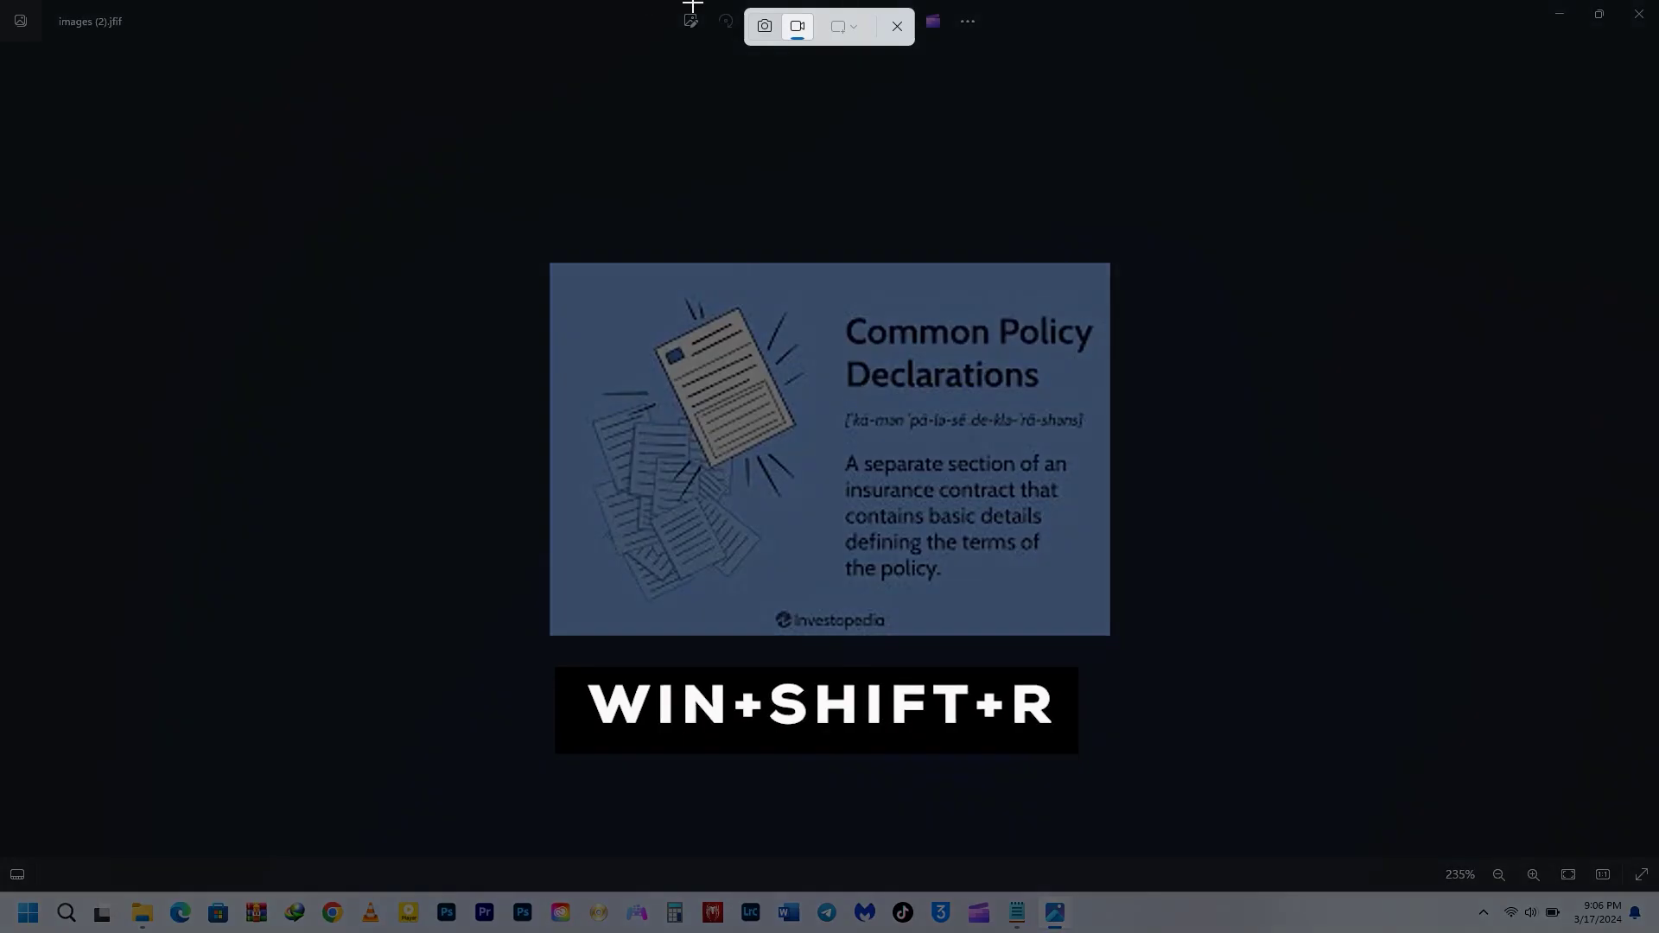
click(761, 29)
drag(822, 288, 1108, 591)
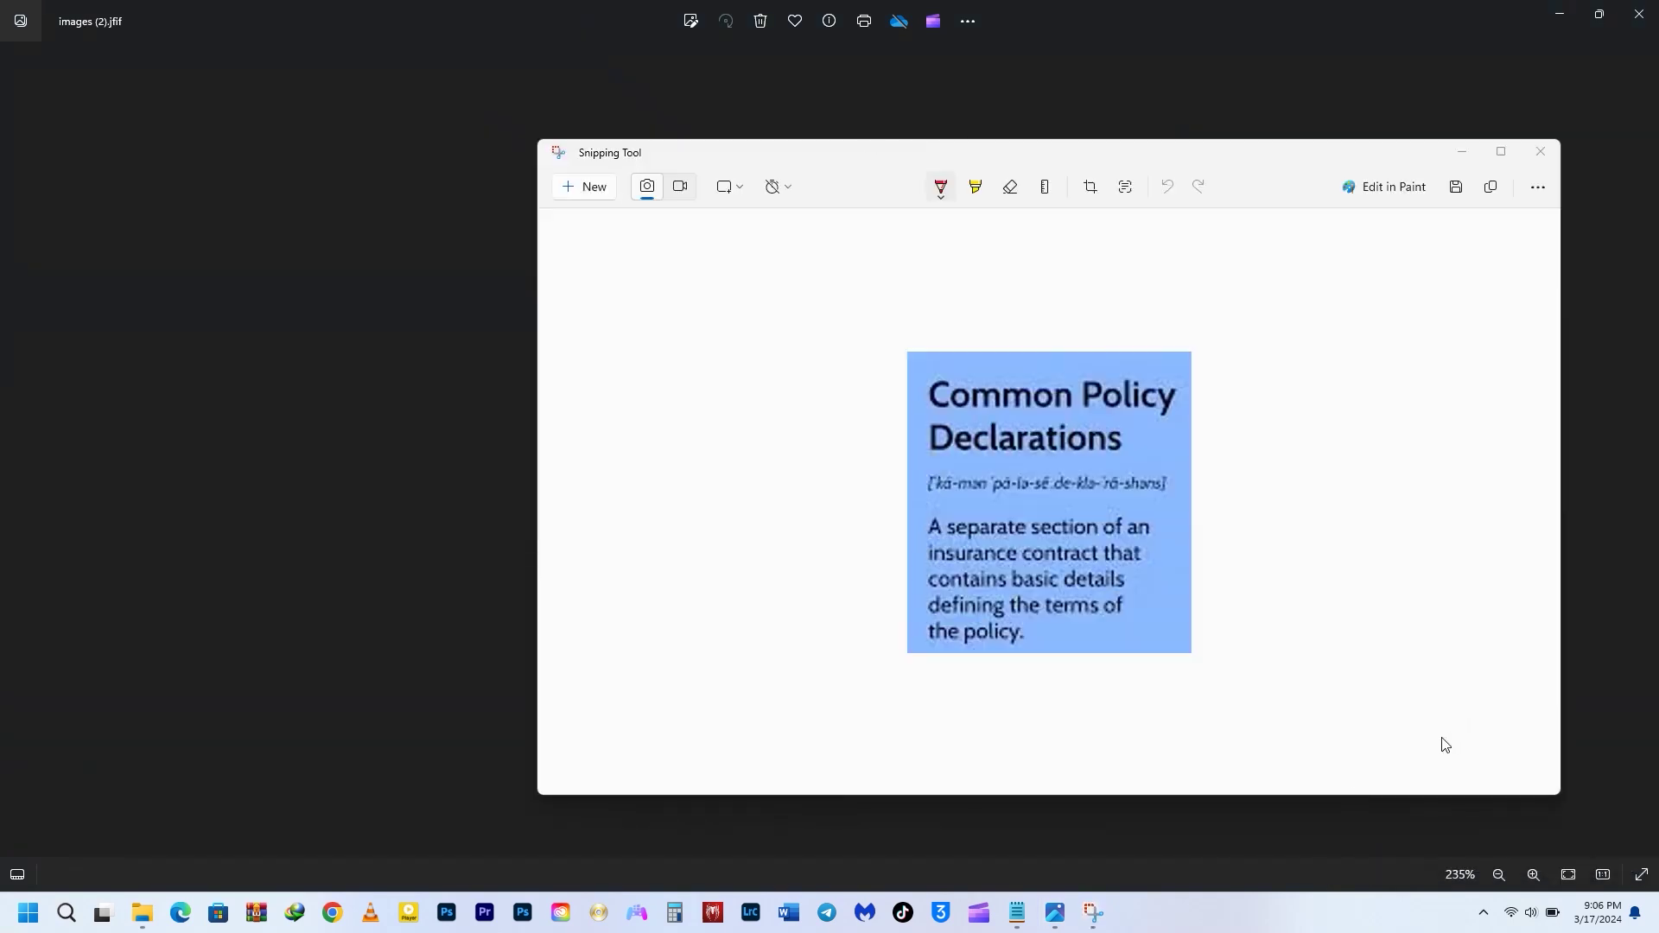
- Extract all text from the captured snip with Text actions and paste it into the empty Notepad tab
click(1124, 187)
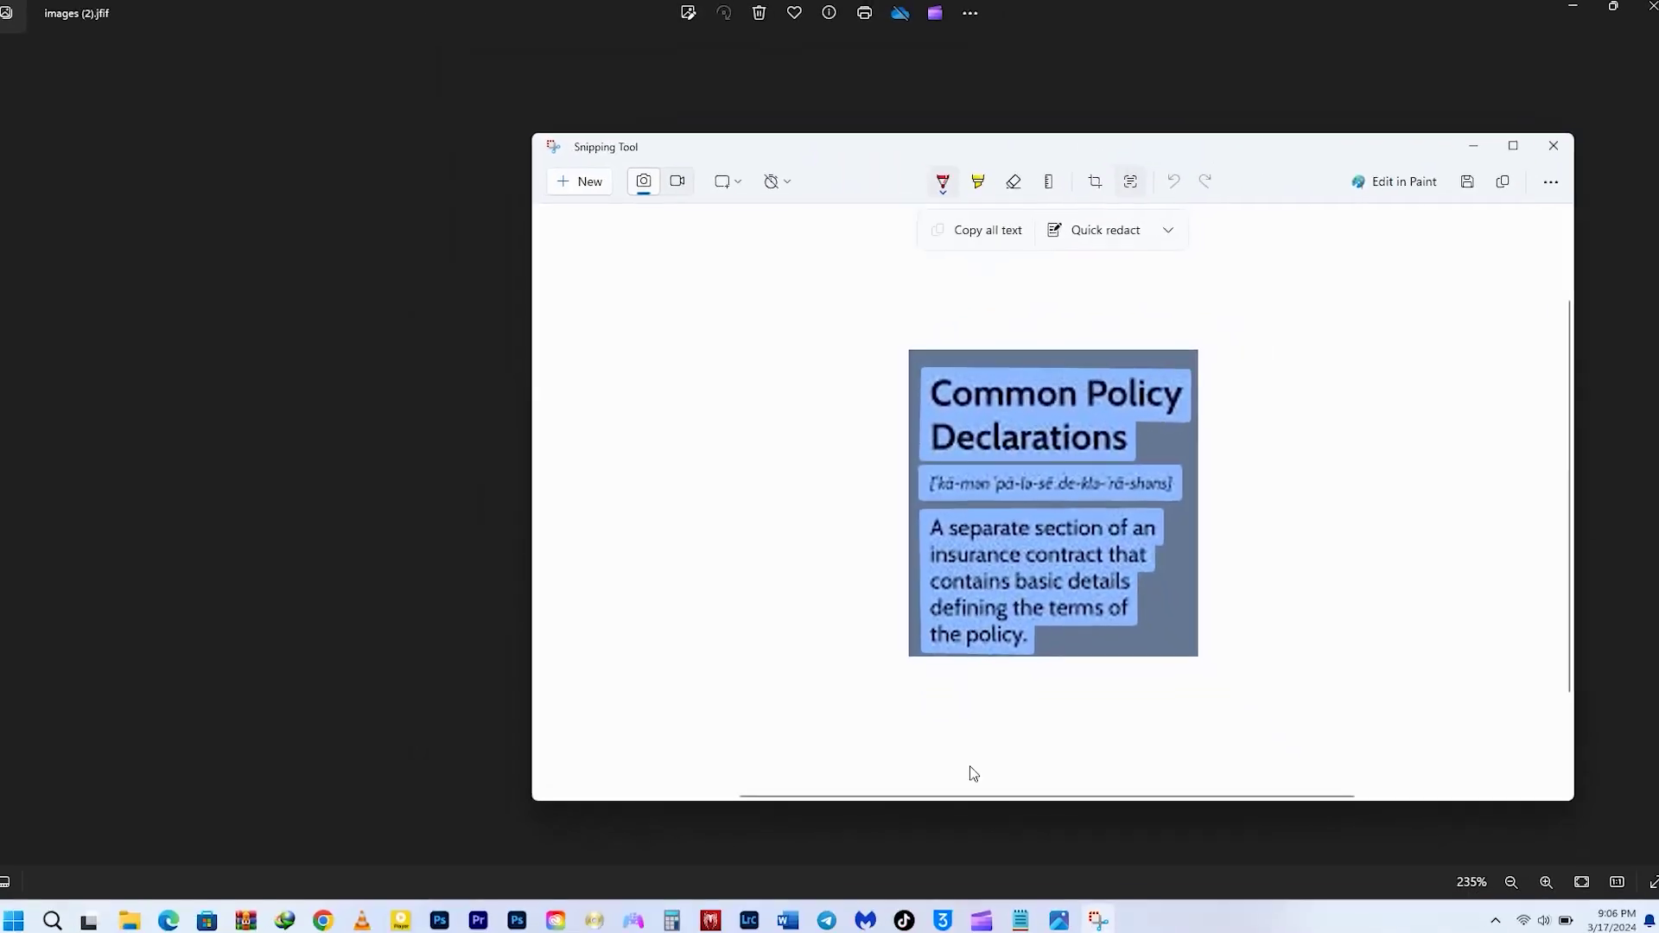
click(1025, 915)
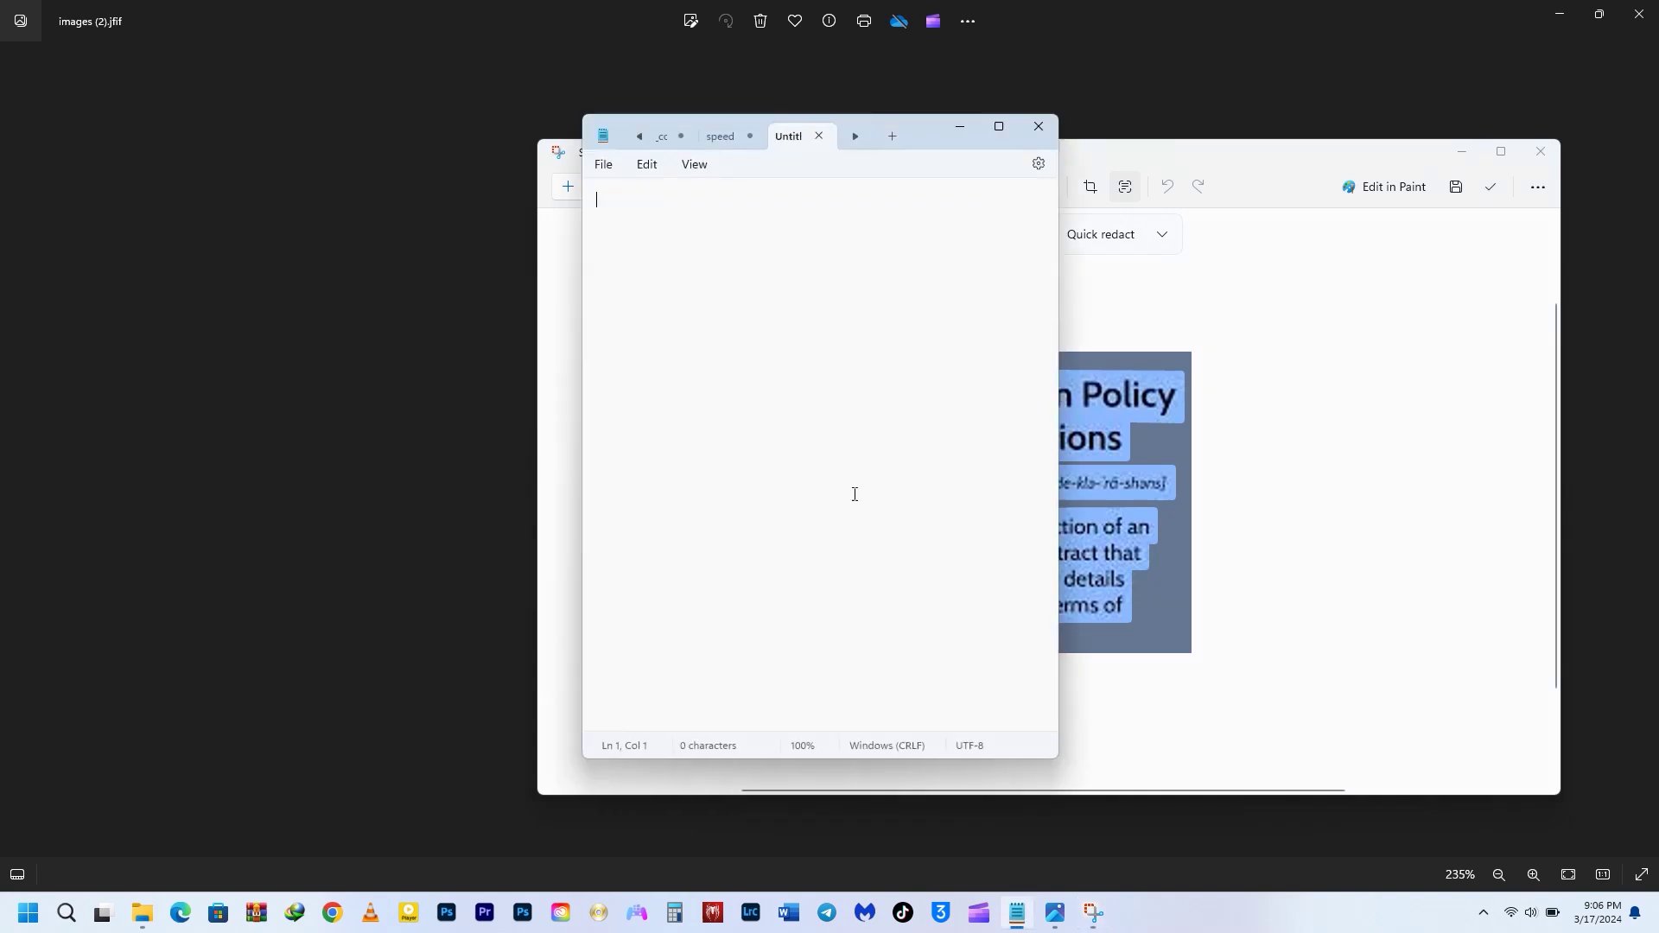
text(Common Policy Declarations [há-man pa-la-se:de-kla-ra-shans]  A separate section of an insurance contract that contains basic details defining the terms of the policy.)
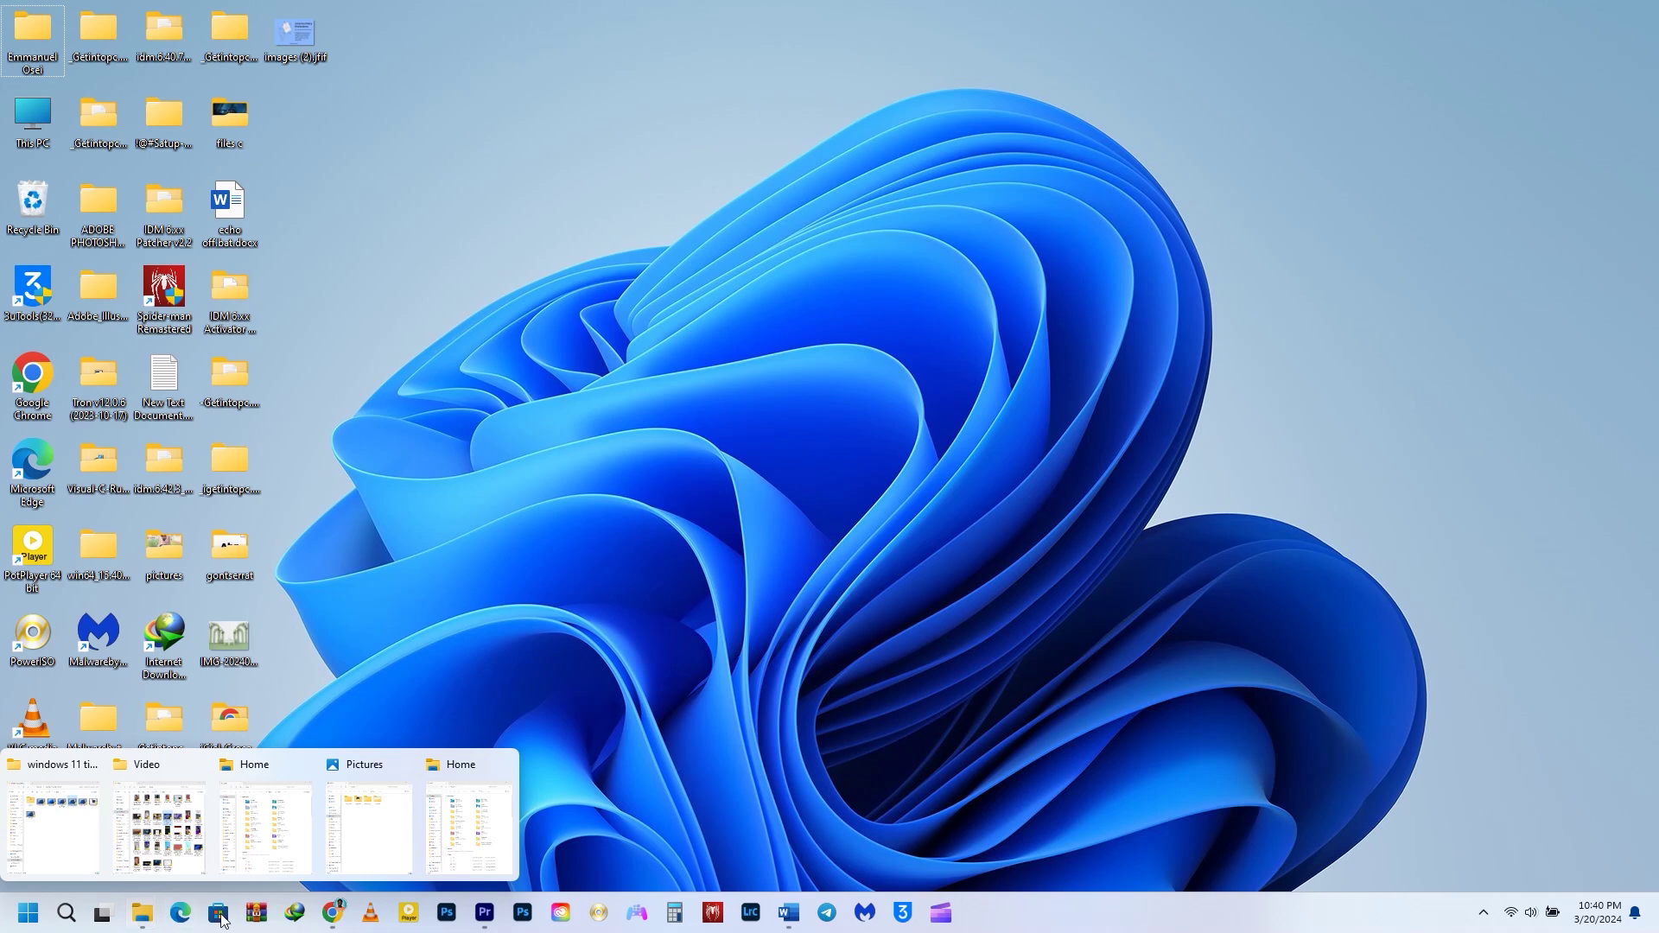
- Bring up a File Explorer Home window, snap it to the right half and fill the left half with the other Home window
click(276, 853)
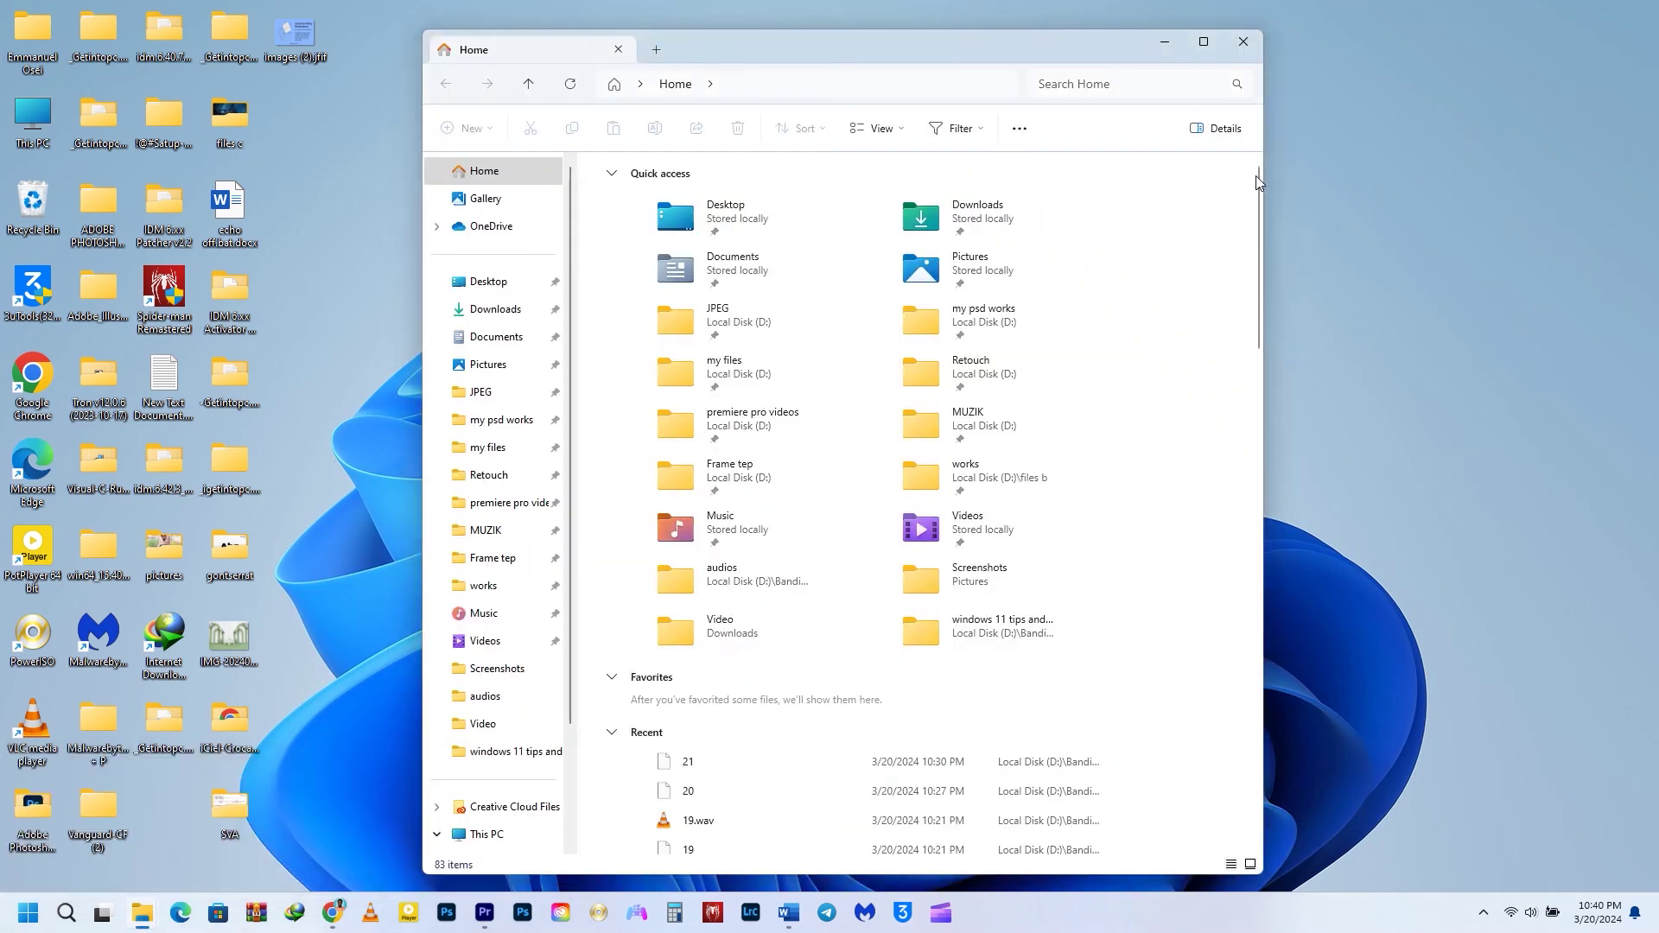
mouse_move(1201, 43)
key(super+z)
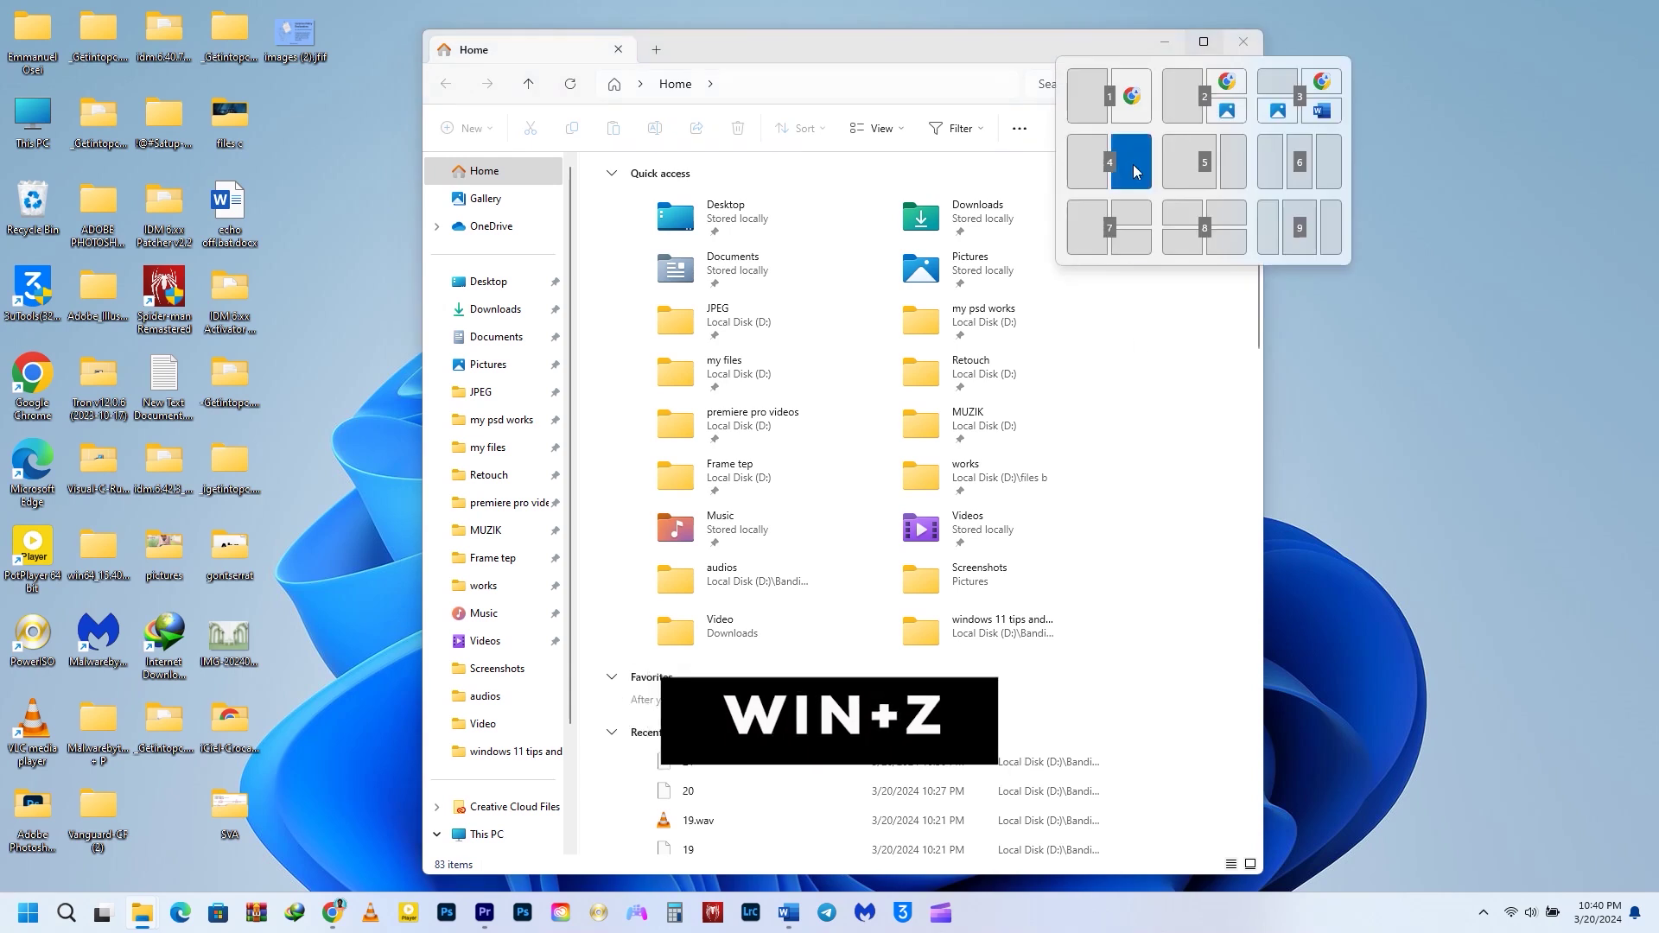
click(1133, 164)
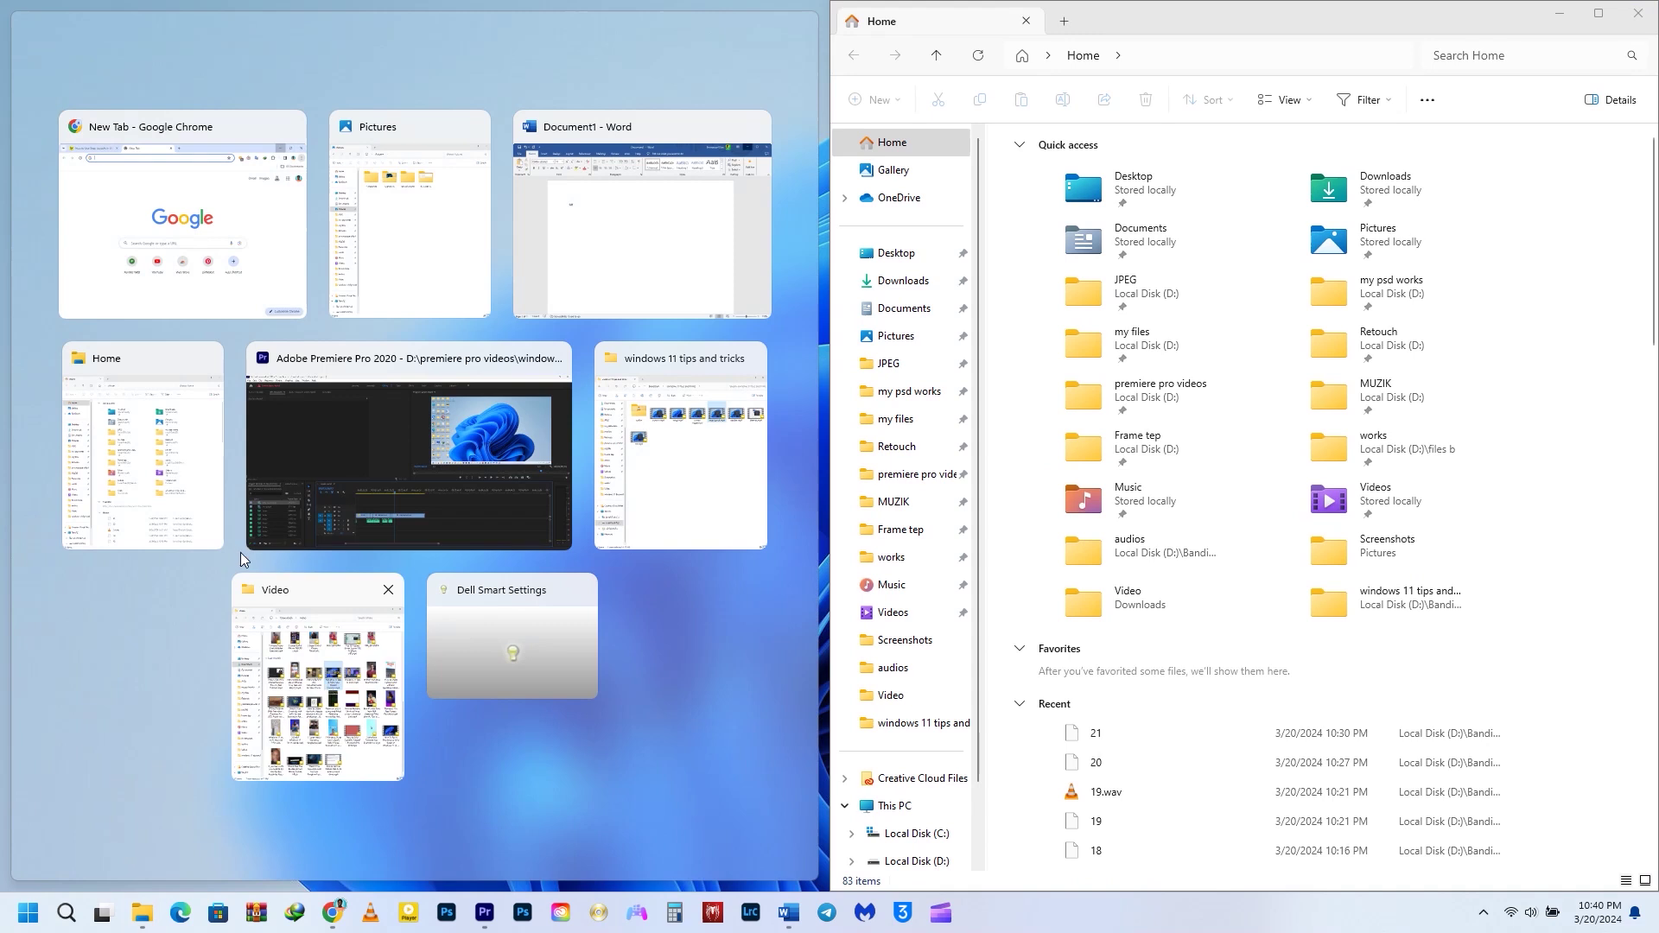
click(186, 462)
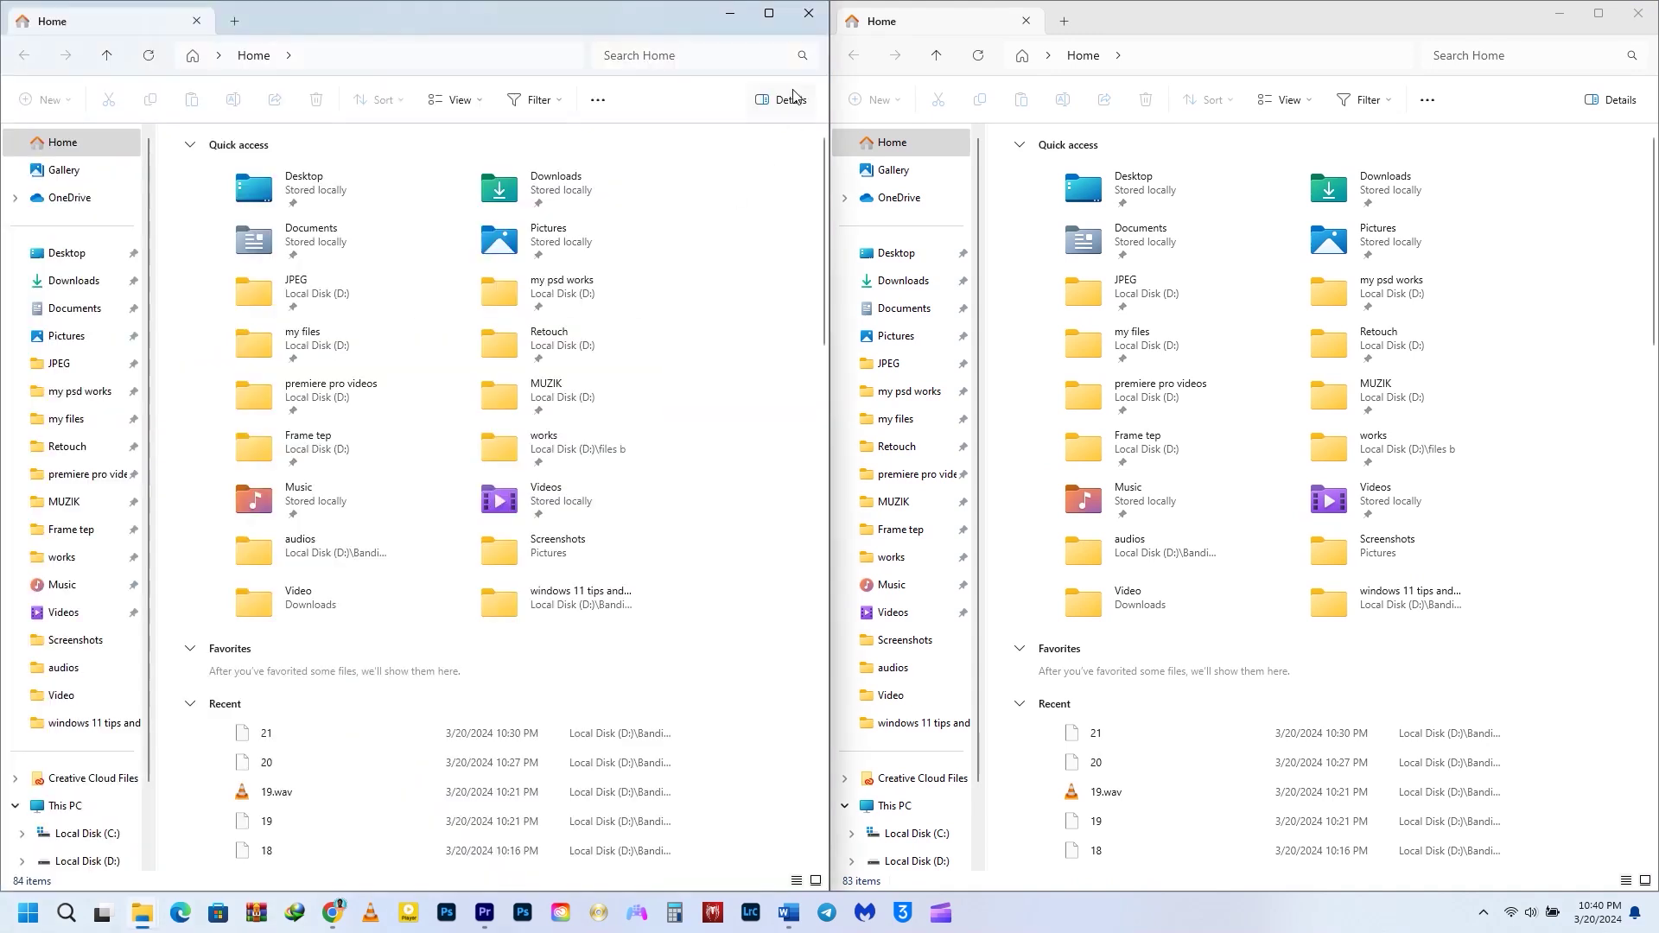
- Minimize the File Explorer window in the left half and move the remaining one out of the right half
click(729, 14)
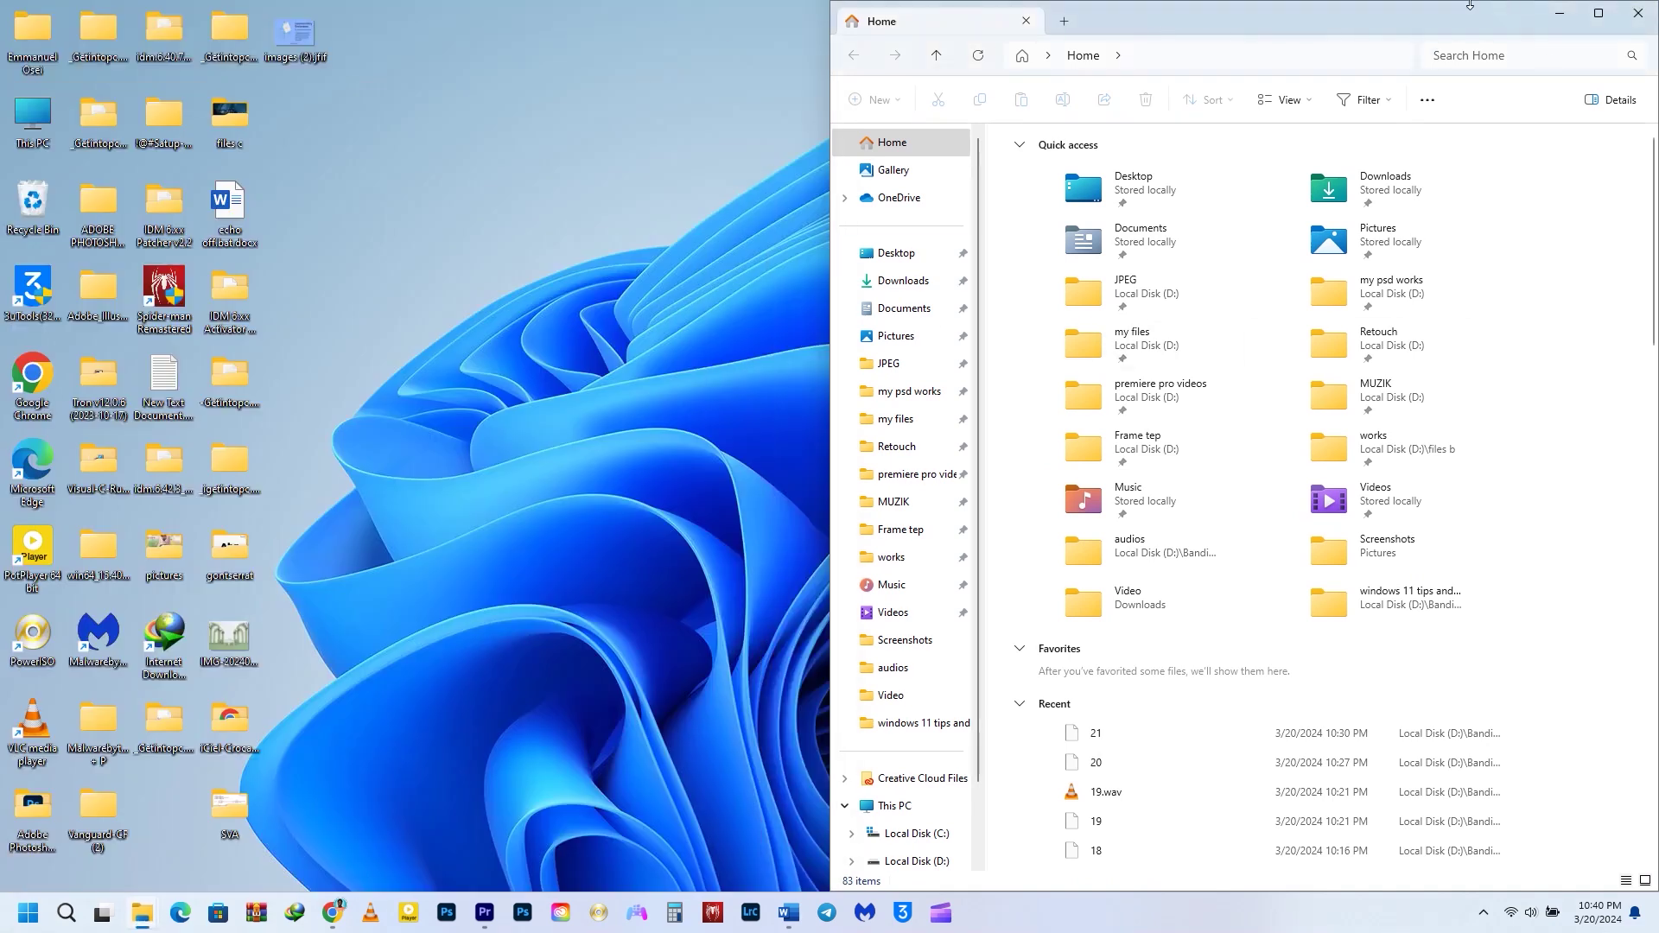
drag(1398, 23, 722, 64)
click(401, 253)
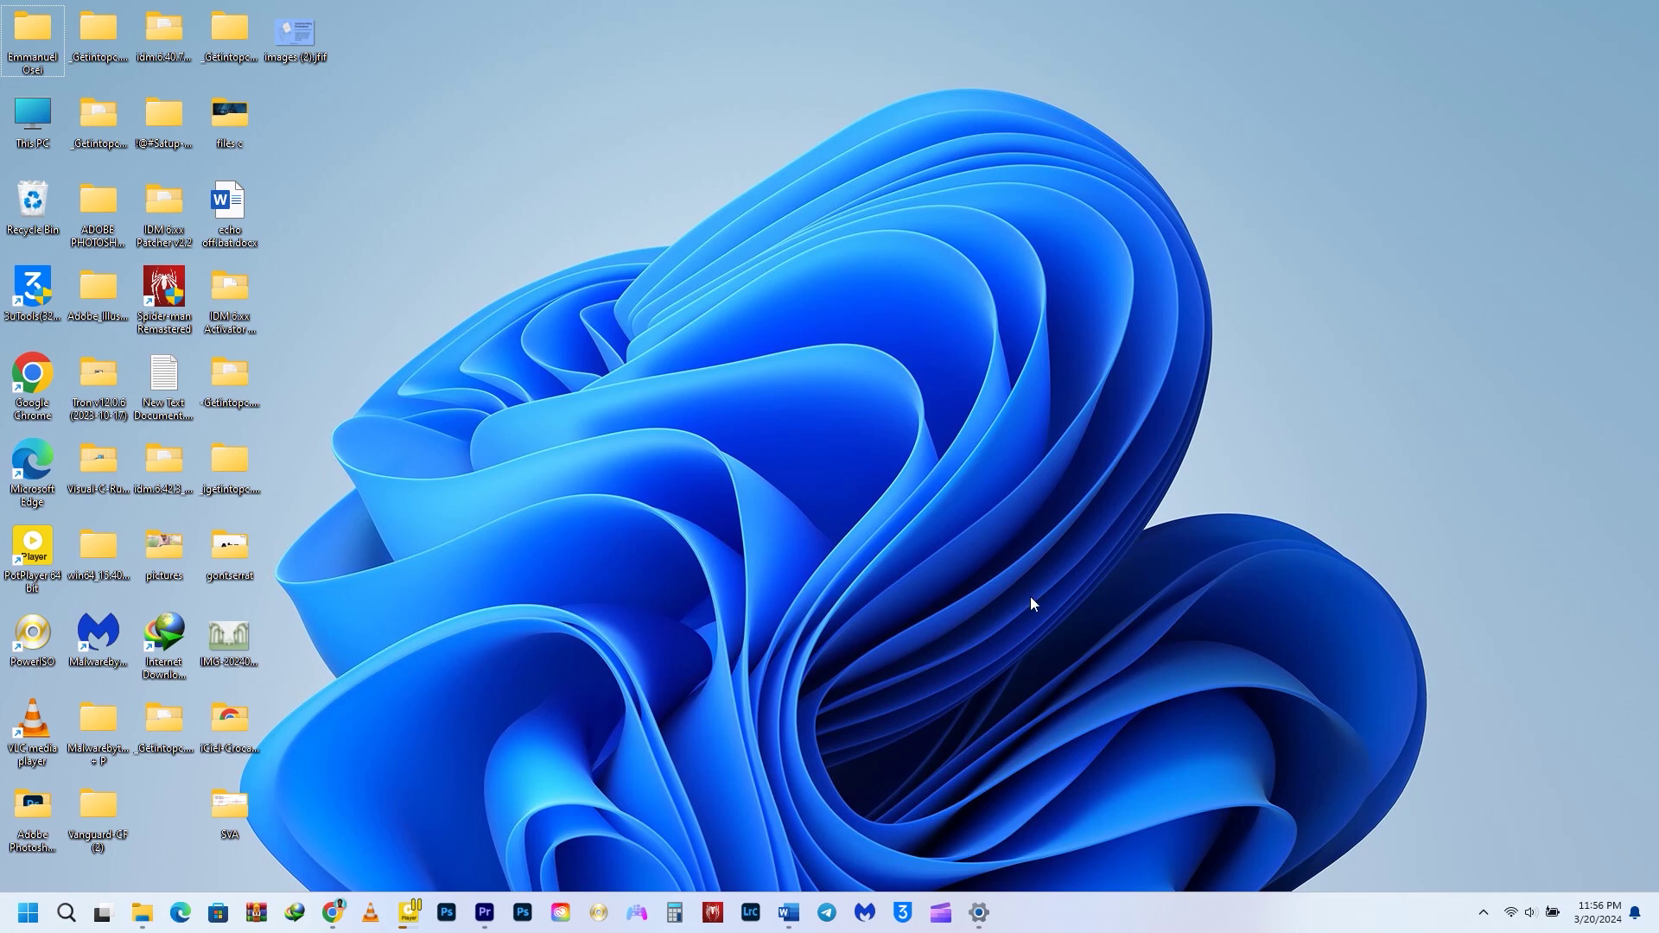
- In the Storage Sense settings, enable automatic cleanup of temporary system and app files and turn on Automatic User content cleanup
click(979, 912)
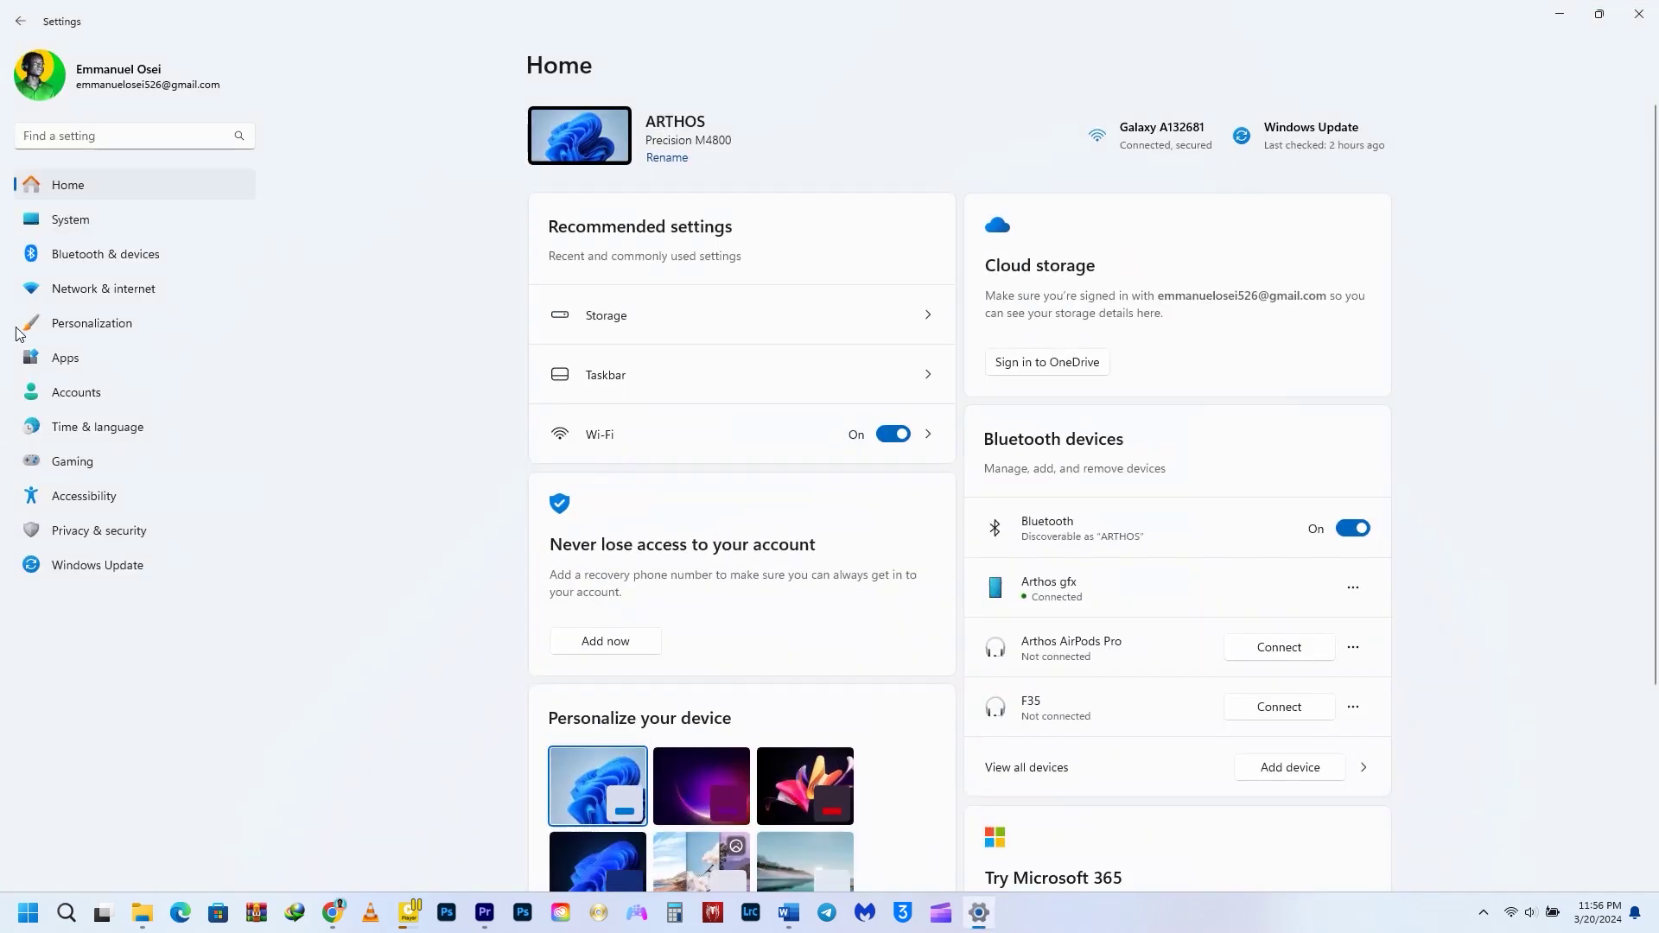
click(75, 219)
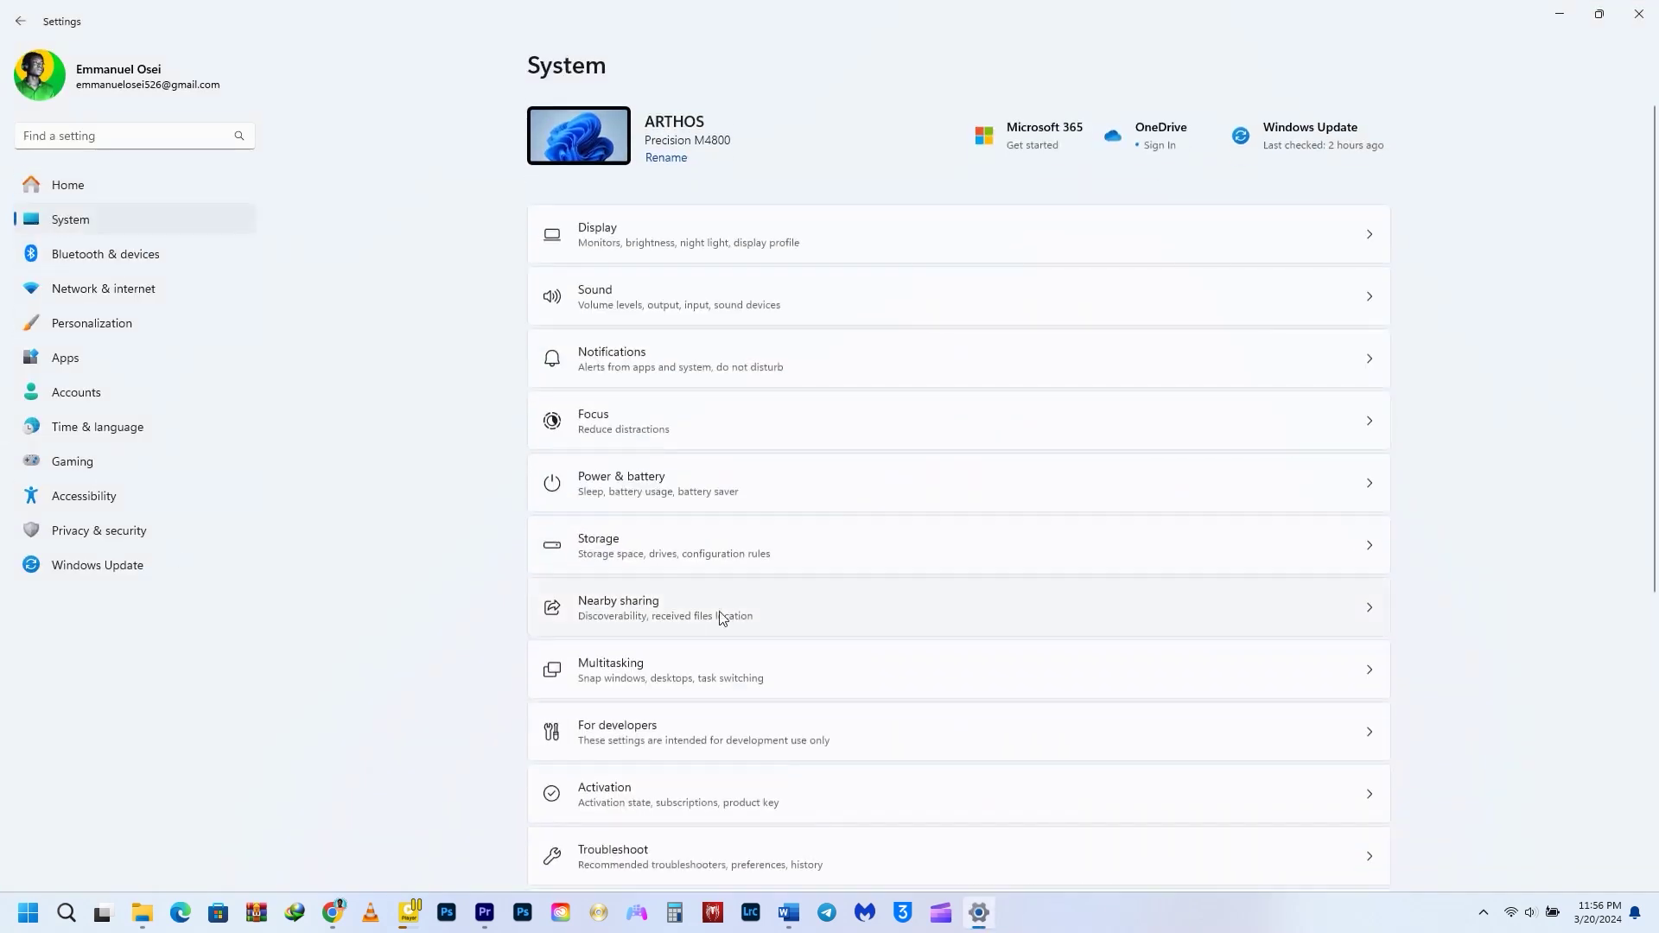
click(760, 563)
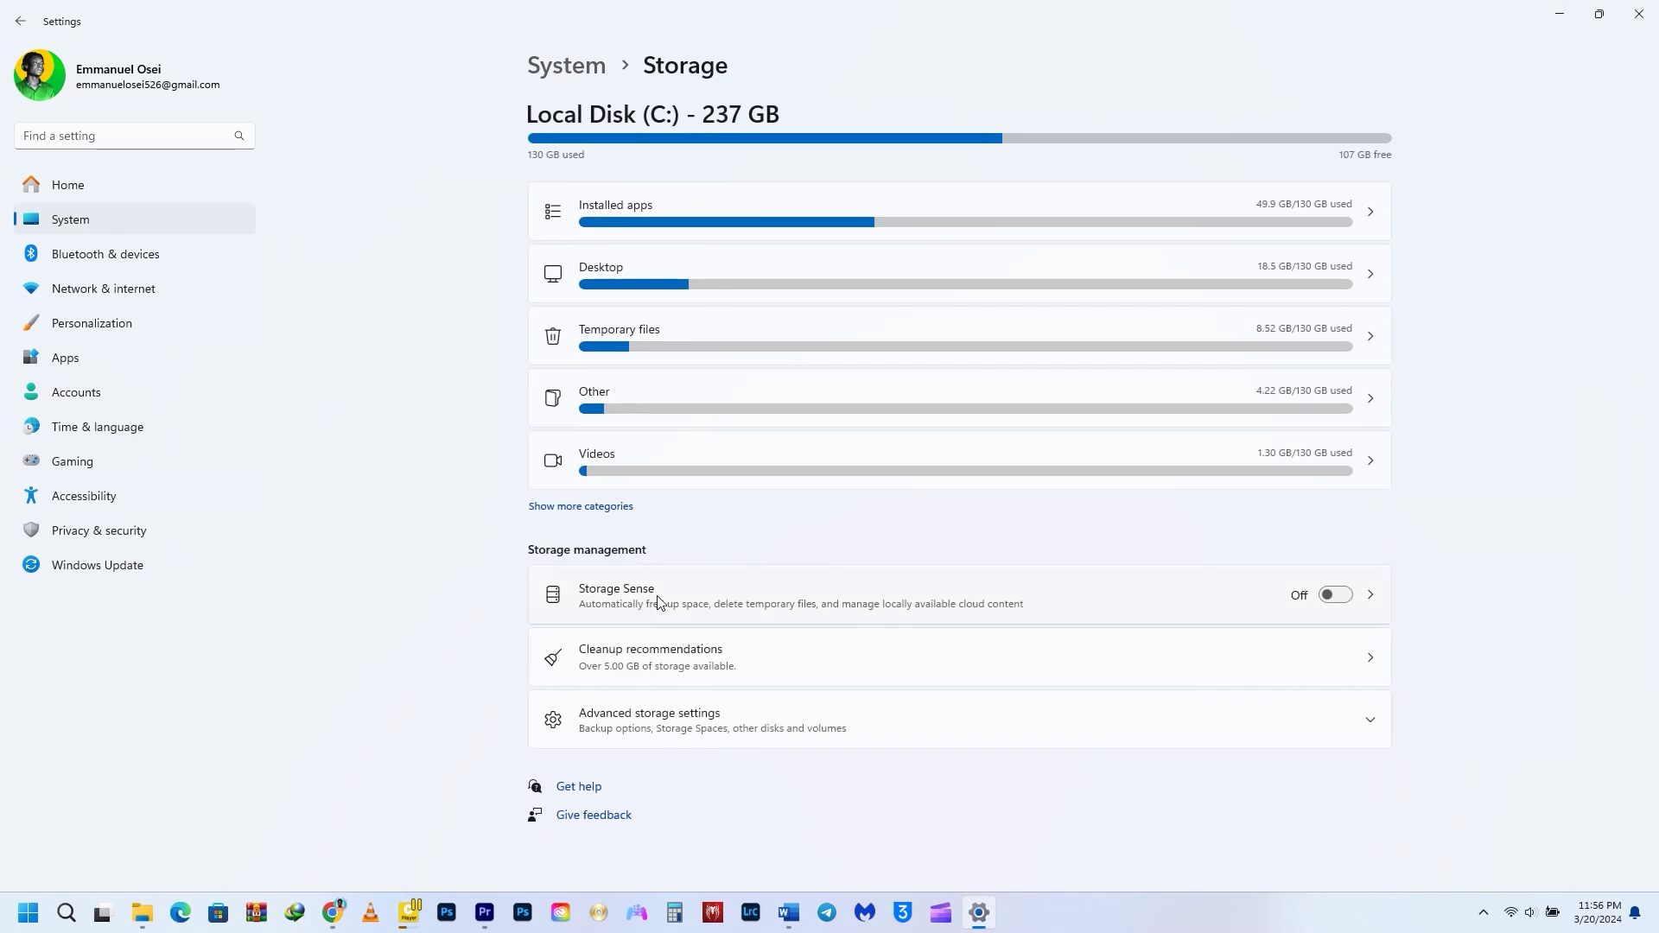
click(689, 602)
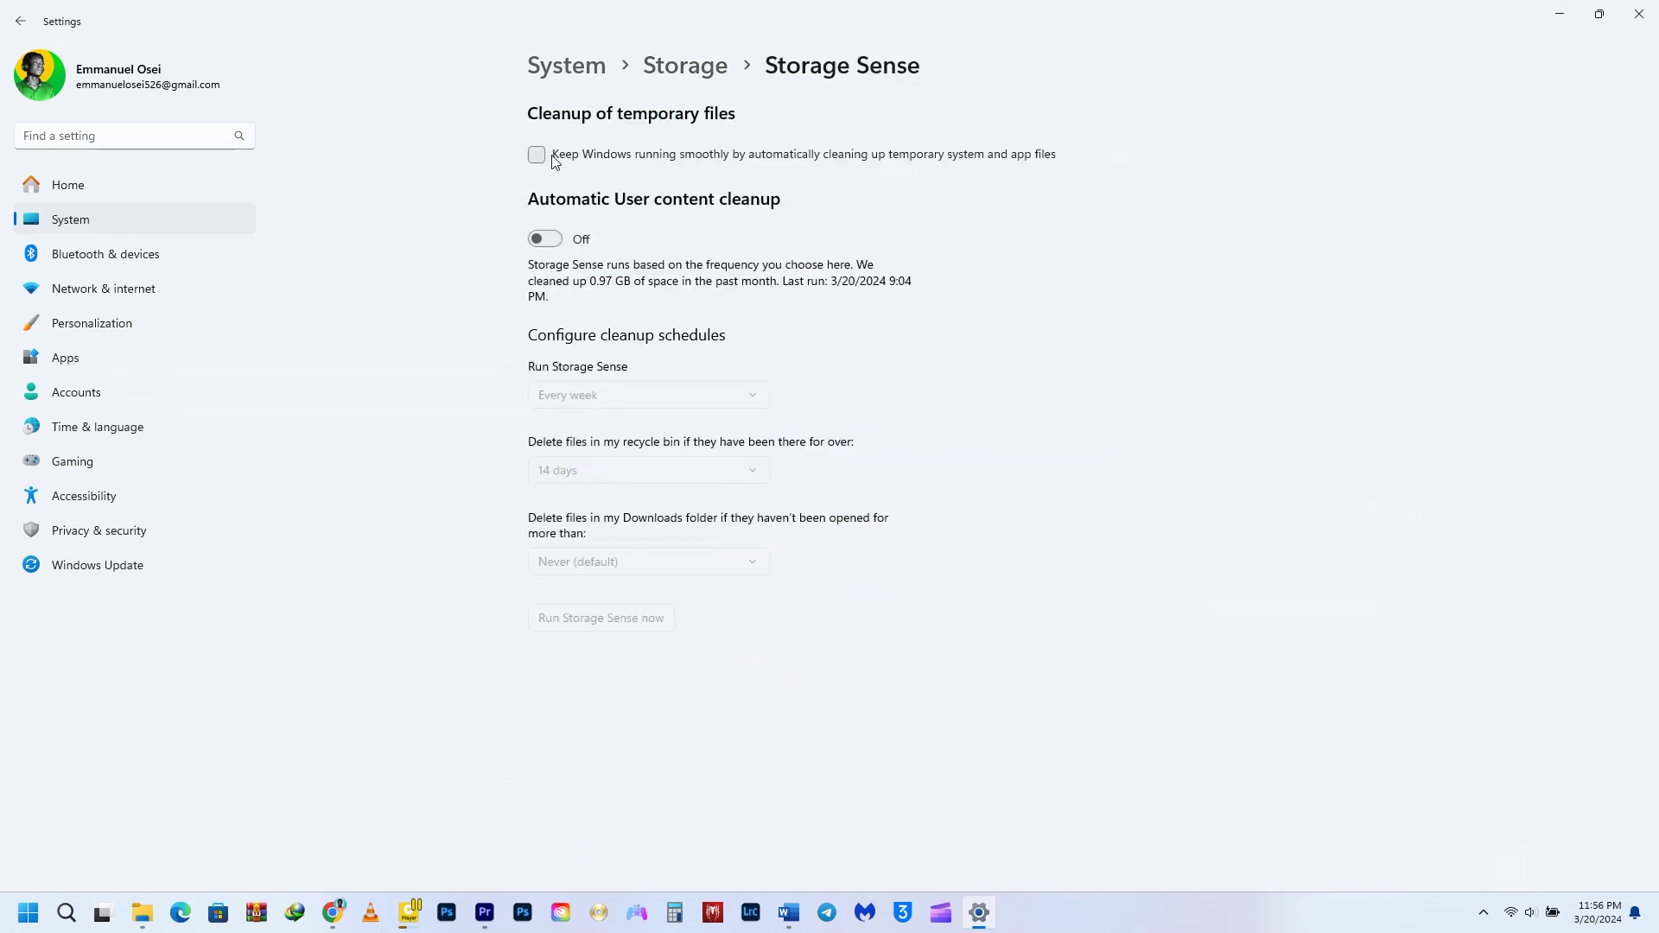
click(537, 155)
click(565, 240)
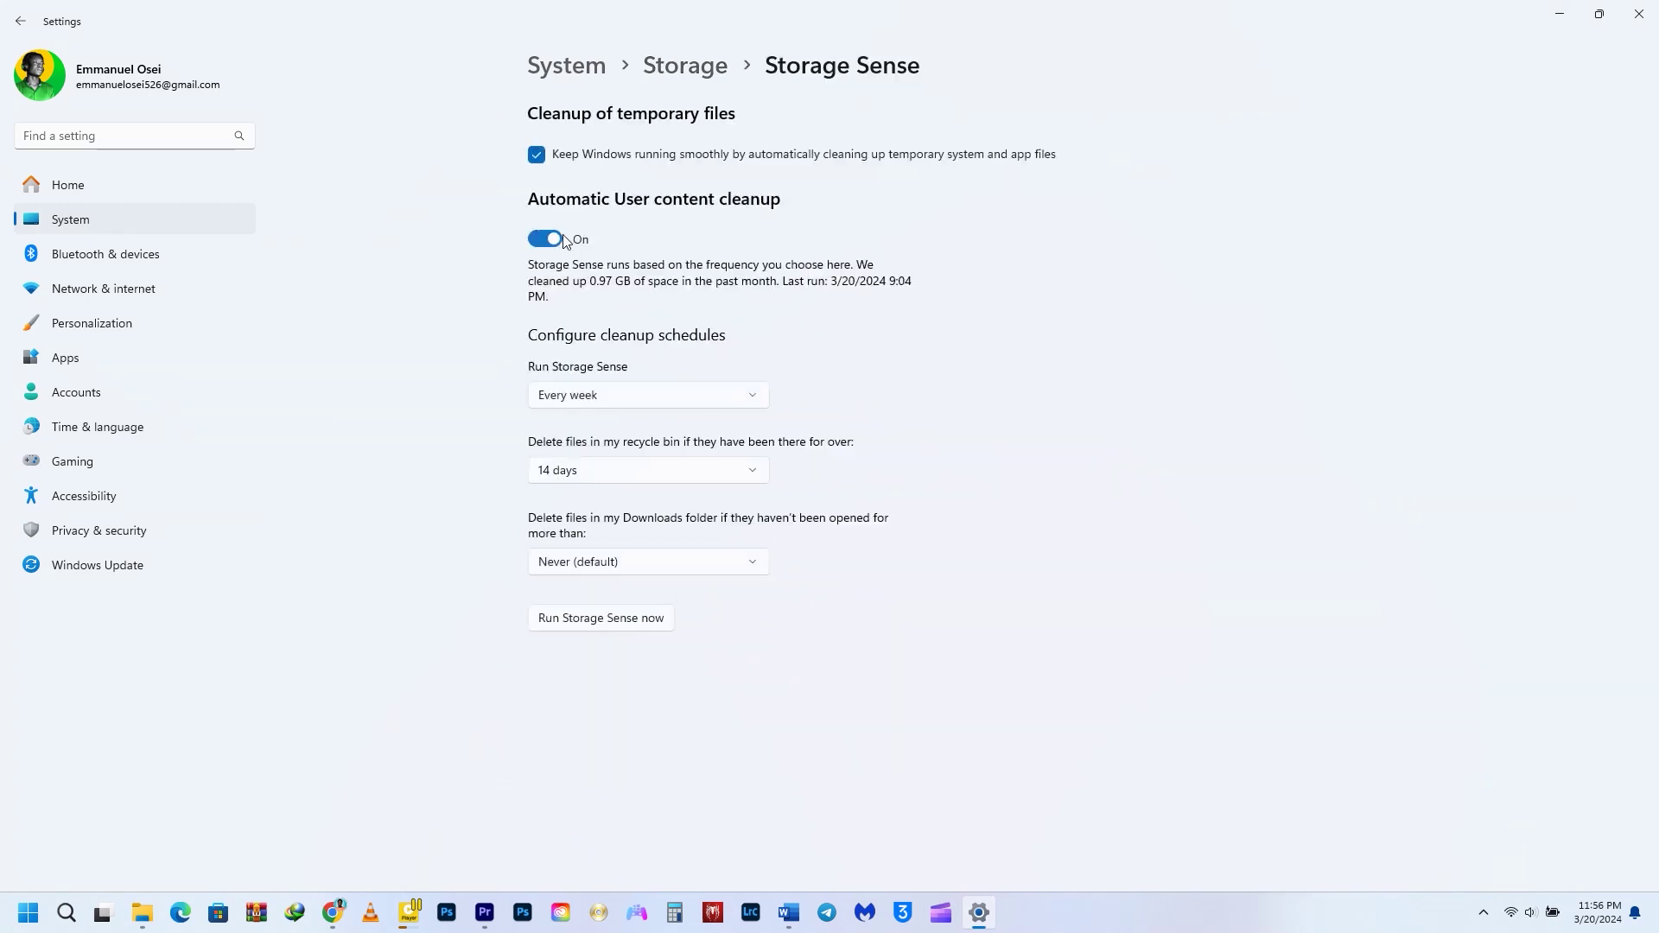